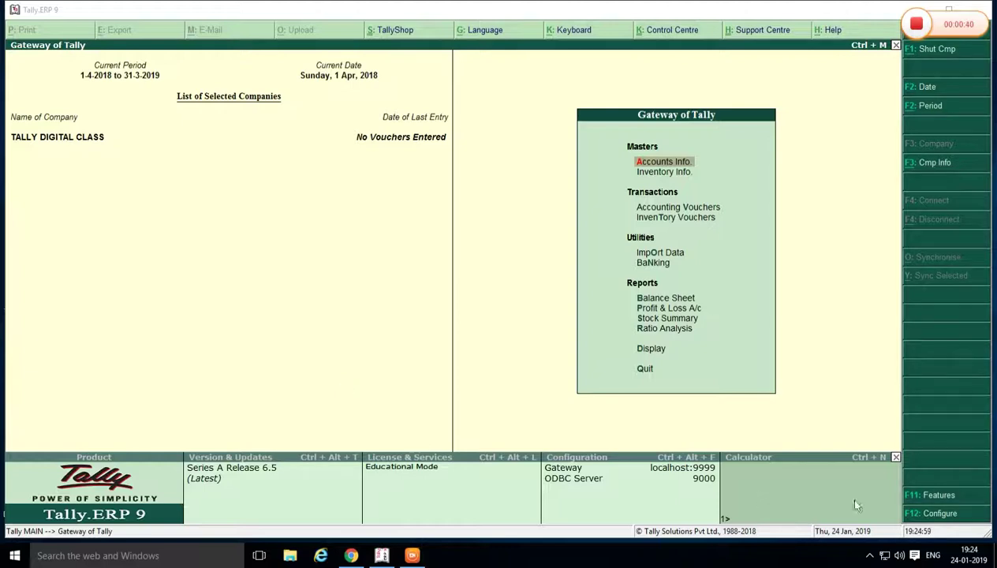
# Step: In F11 Statutory & Taxation features, keep Enable GST at Yes and choose to alter GST details
pyautogui.click(930, 497)
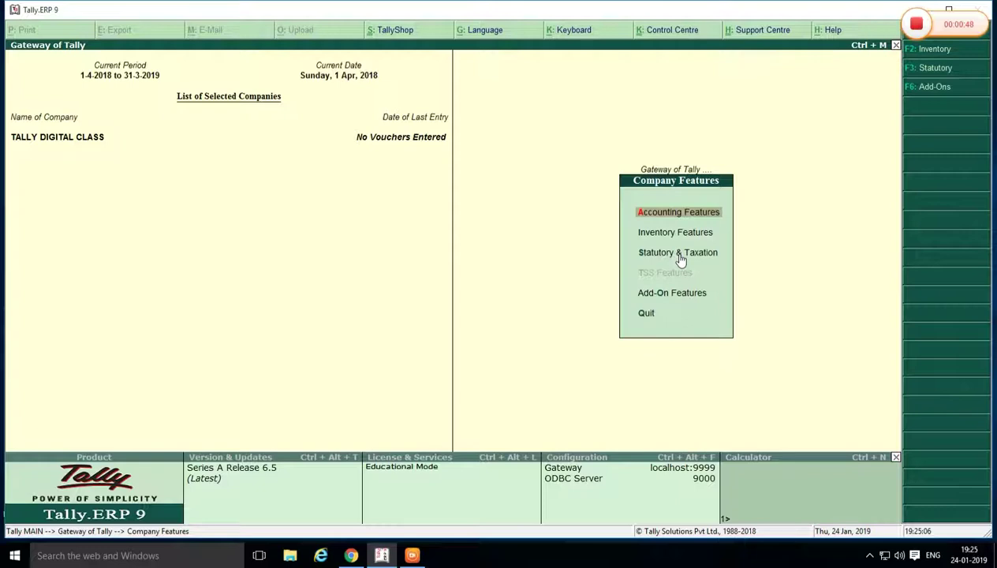
pyautogui.click(680, 259)
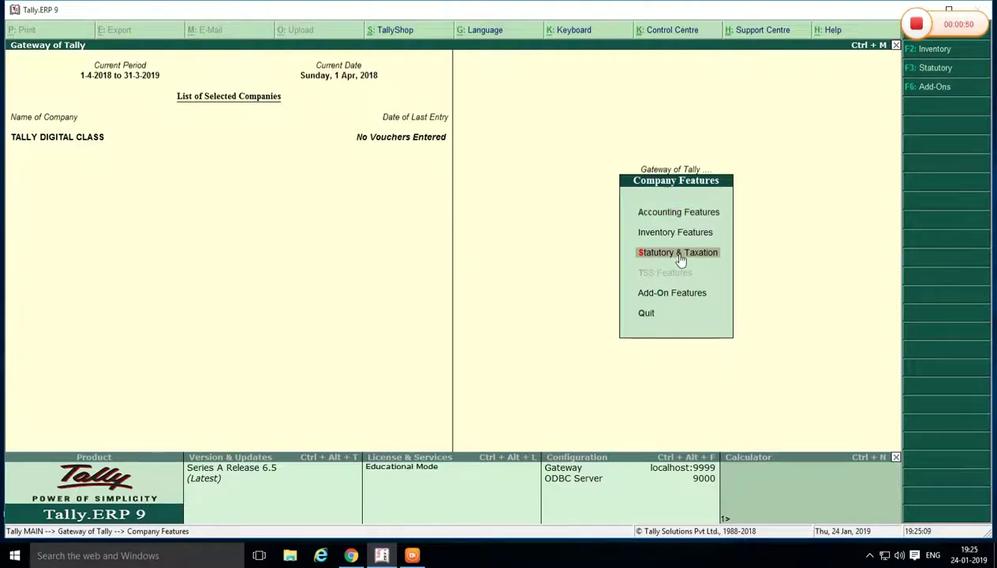
pyautogui.click(680, 259)
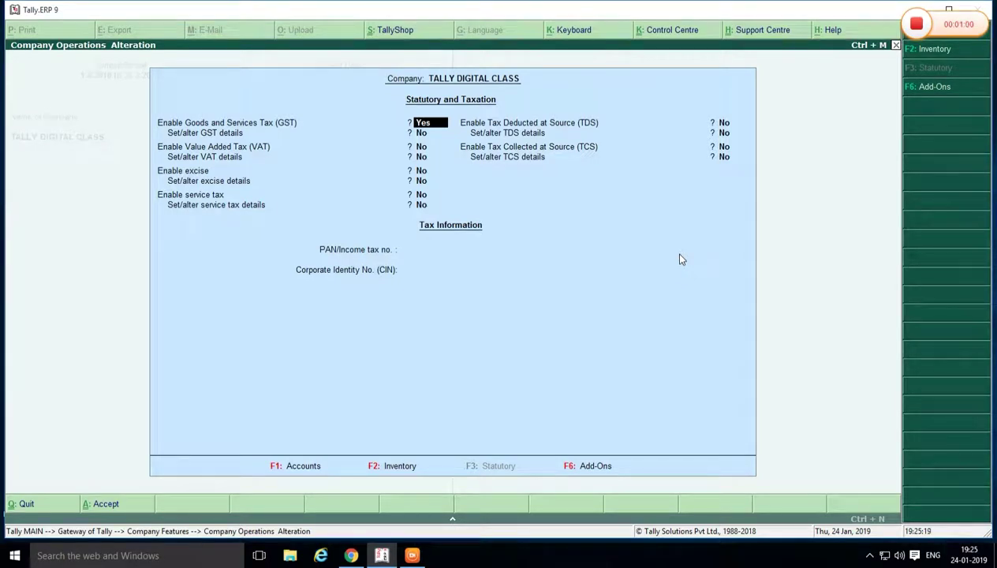
pyautogui.write('Y')
pyautogui.press('Return')
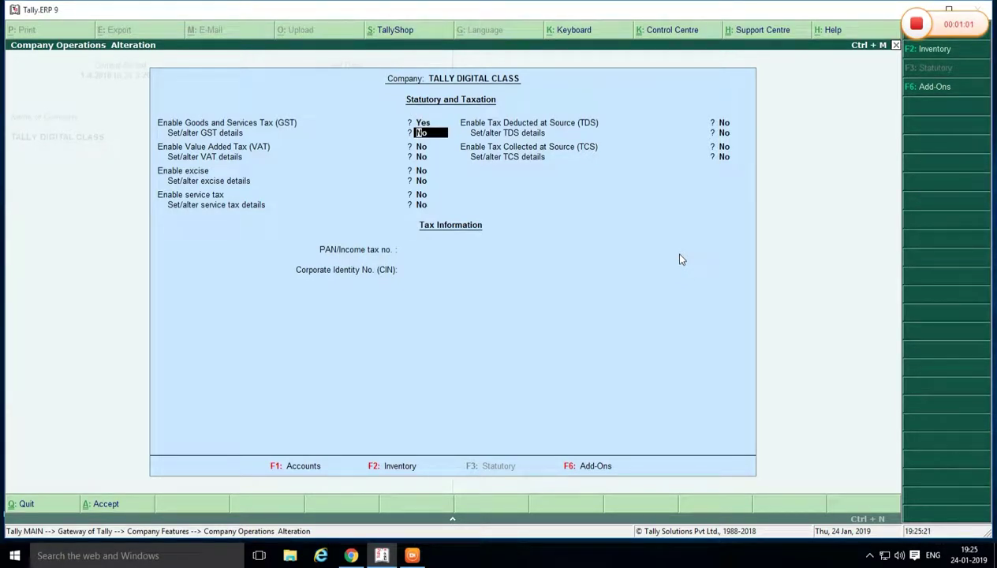
pyautogui.write('y')
pyautogui.press('Return')
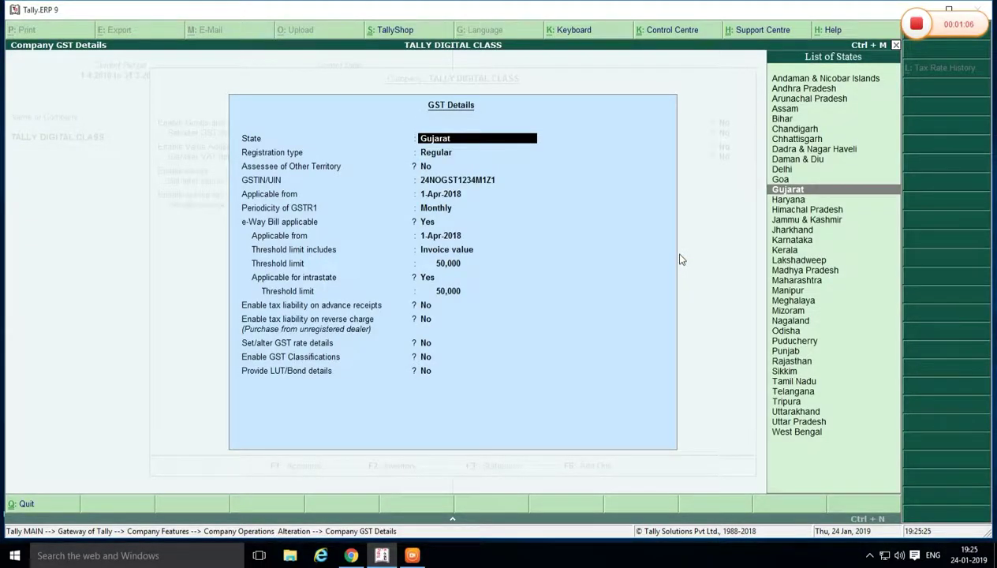
# Step: Confirm state Gujarat, Regular registration, enter the GSTIN and keep the 1-Apr-2018 applicable date
pyautogui.press('Return')
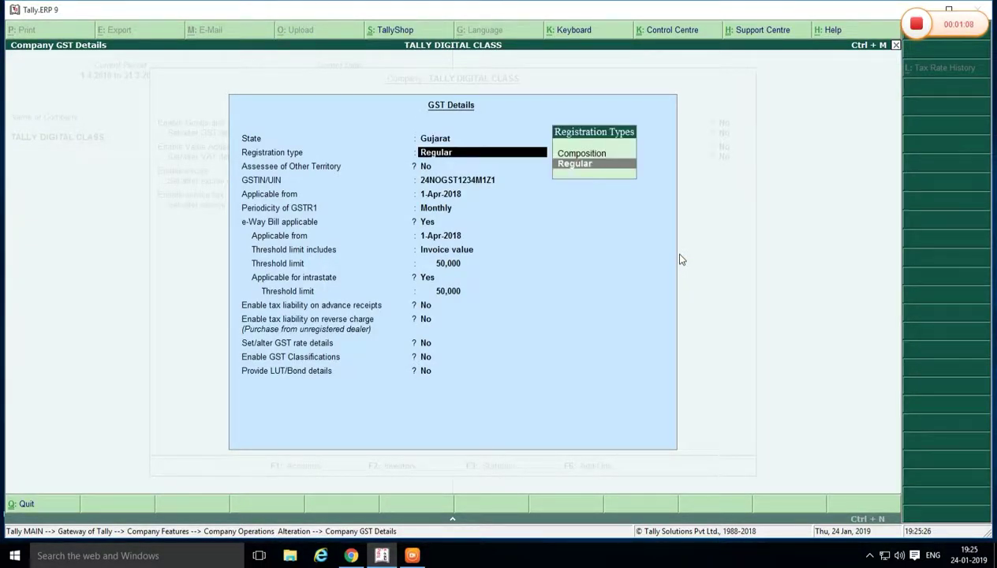
pyautogui.press('Return')
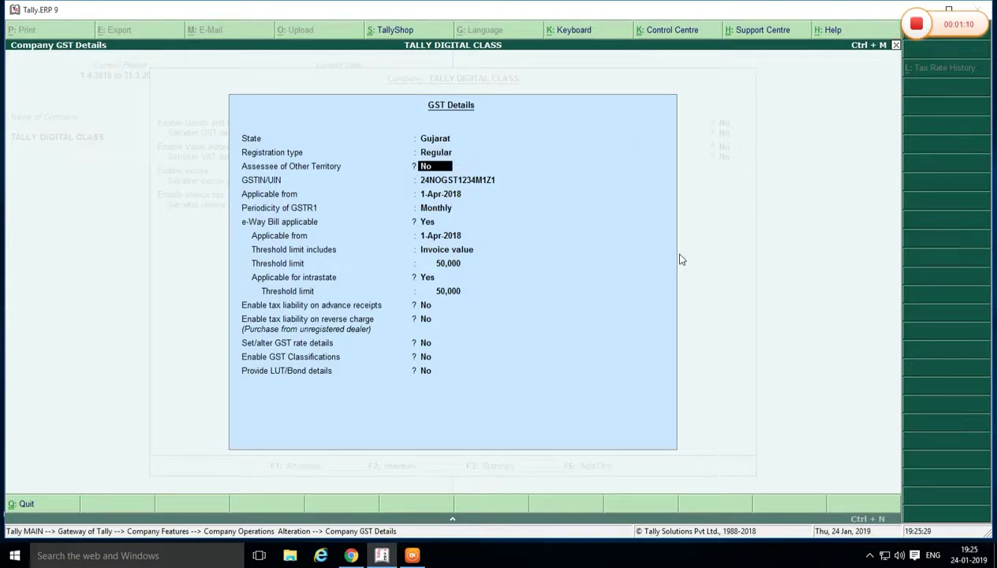
pyautogui.press('Return')
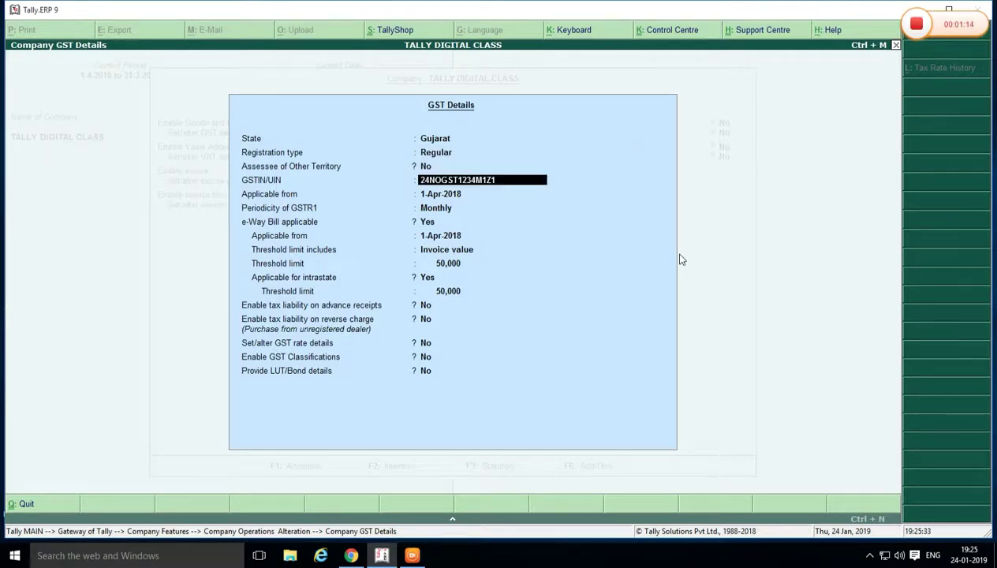
pyautogui.press('Return')
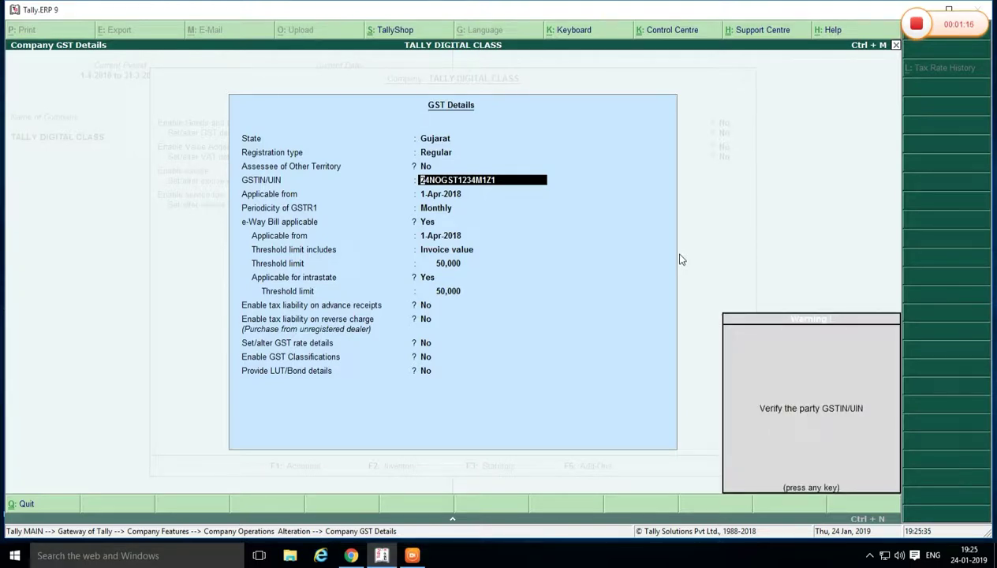
pyautogui.press('Return')
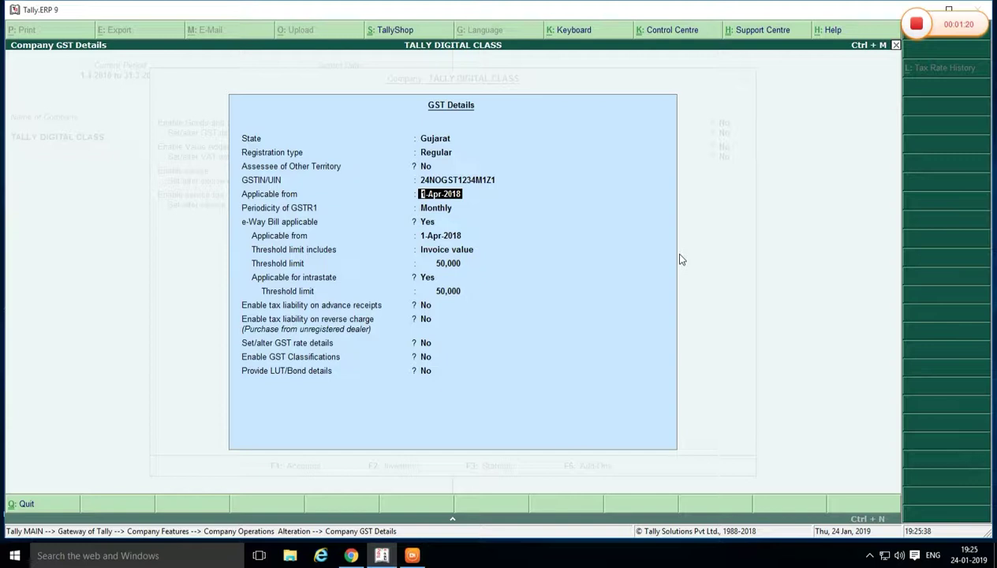
pyautogui.press('Return')
pyautogui.press('Return')
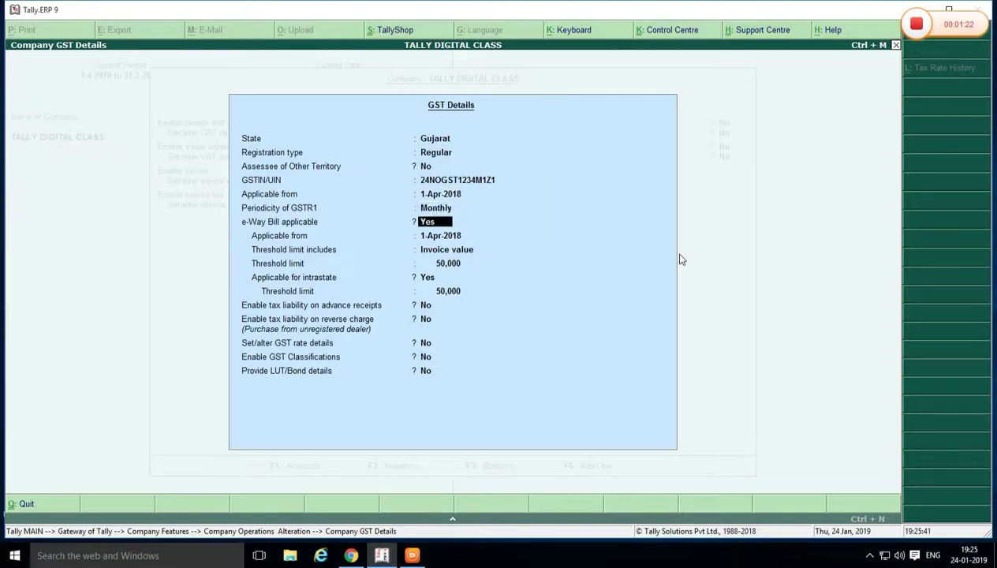
# Step: Set the GSTR1 periodicity to Monthly
pyautogui.press('BackSpace')
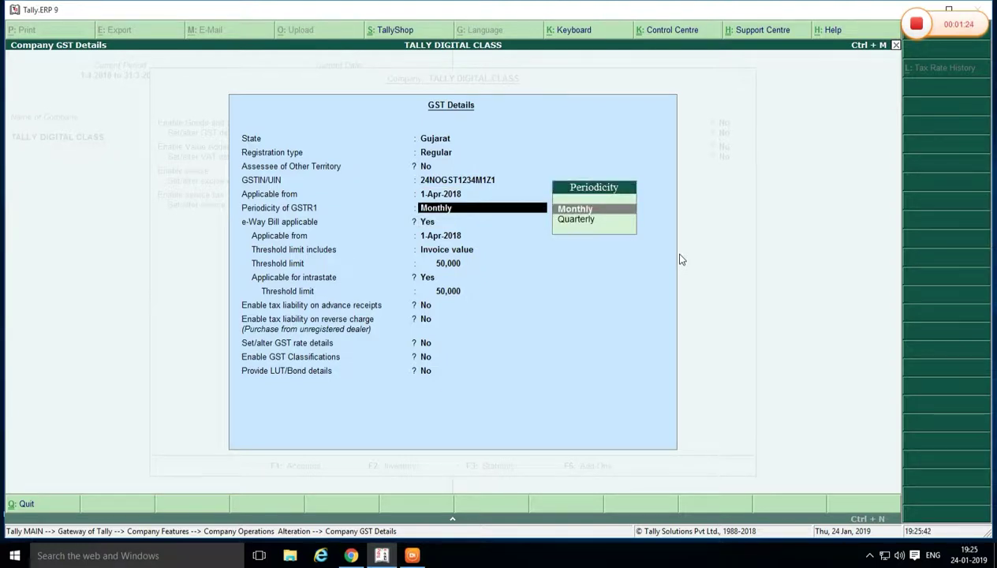
pyautogui.press('Down')
pyautogui.press('Up')
pyautogui.press('Down')
pyautogui.press('Up')
pyautogui.press('Return')
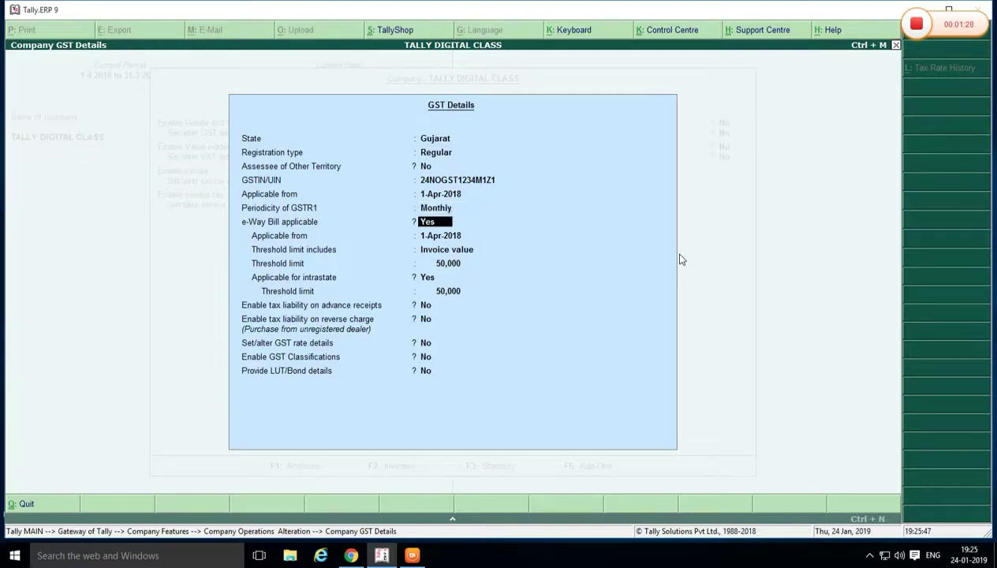
# Step: Make e-Way Bill applicable from 1-Apr-2018 with 50,000 invoice-value and intrastate thresholds, other options No
pyautogui.press('Return')
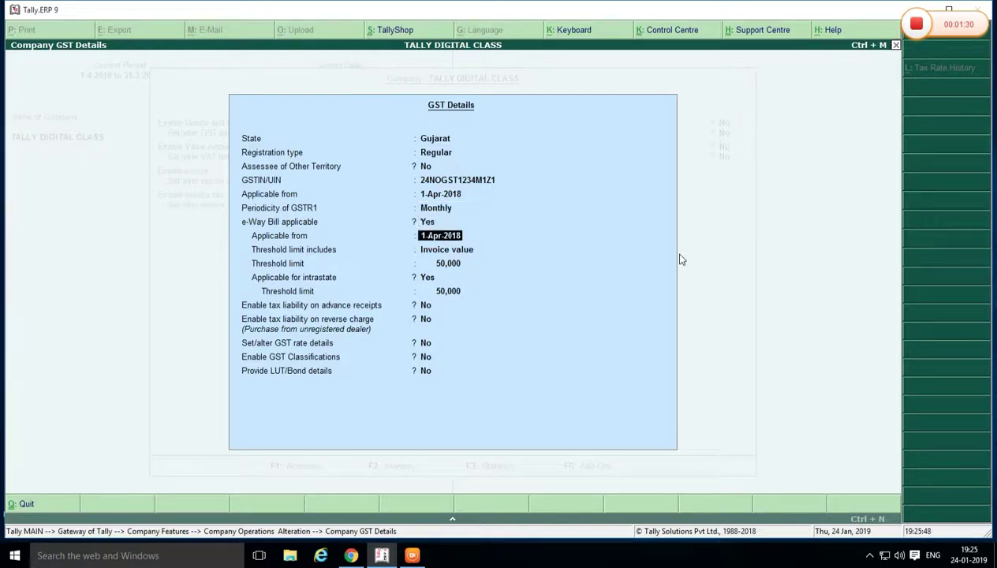
pyautogui.press('Return')
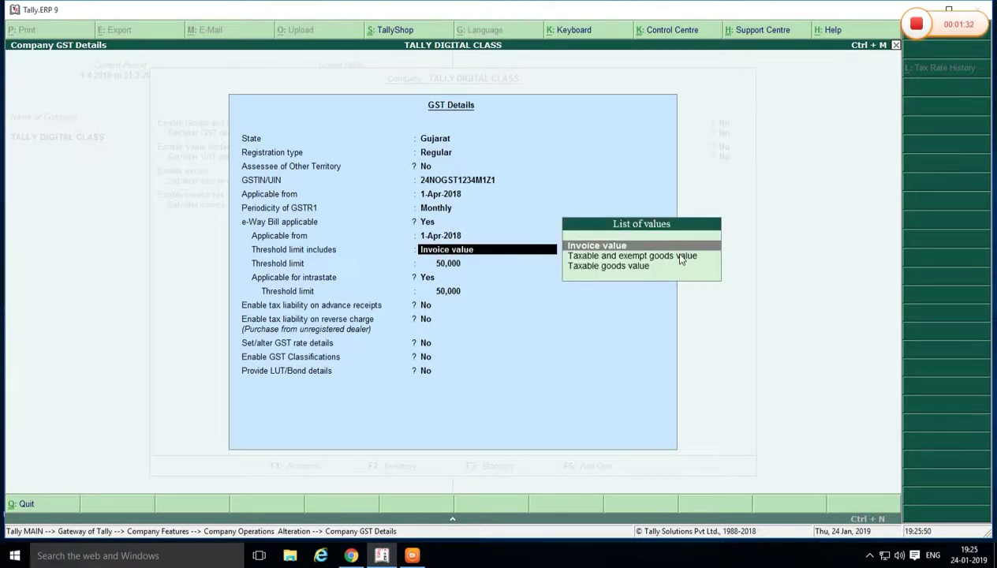
pyautogui.press('Return')
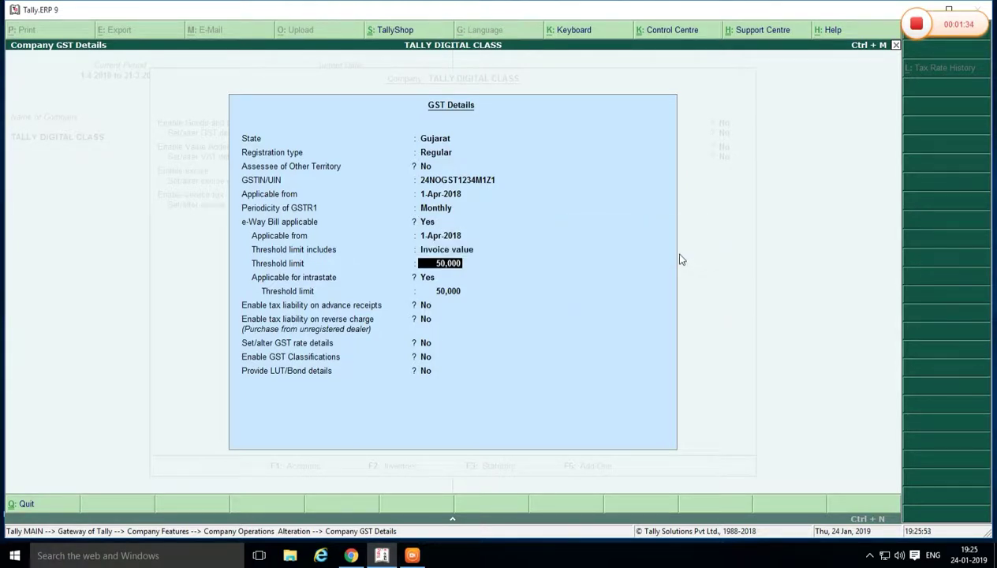
pyautogui.press('Return')
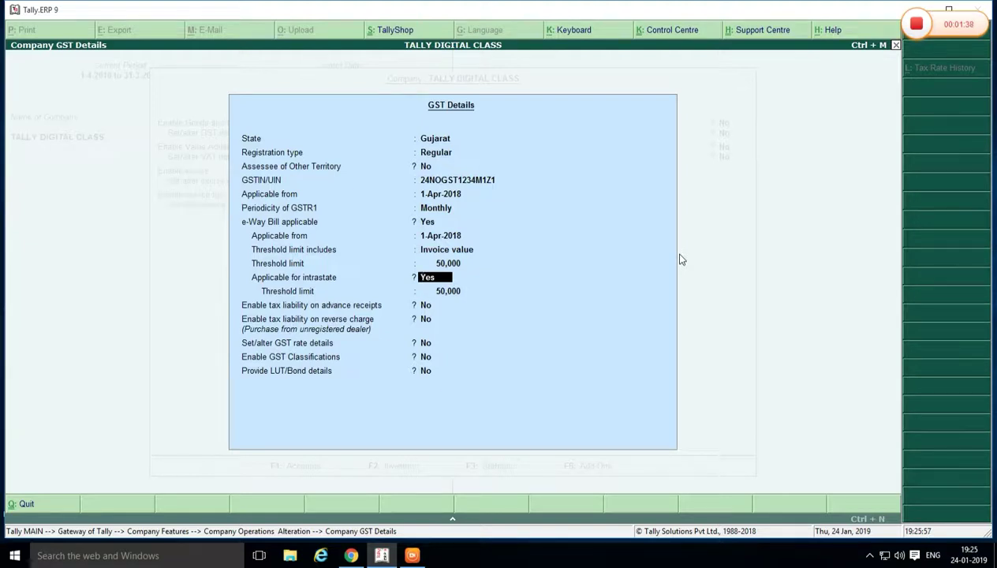
pyautogui.press('Return')
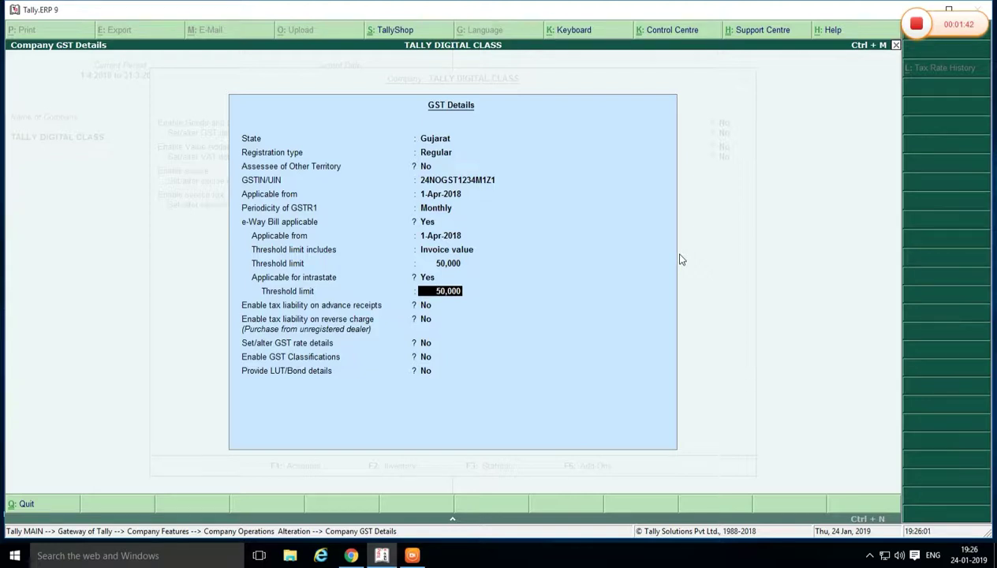
pyautogui.press('Return')
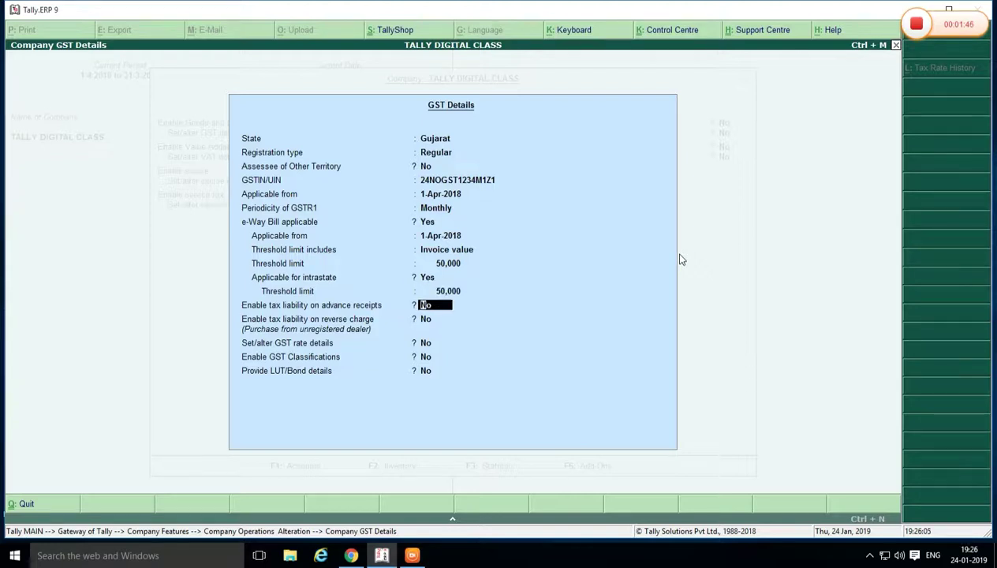
pyautogui.press('Return')
pyautogui.press('Return')
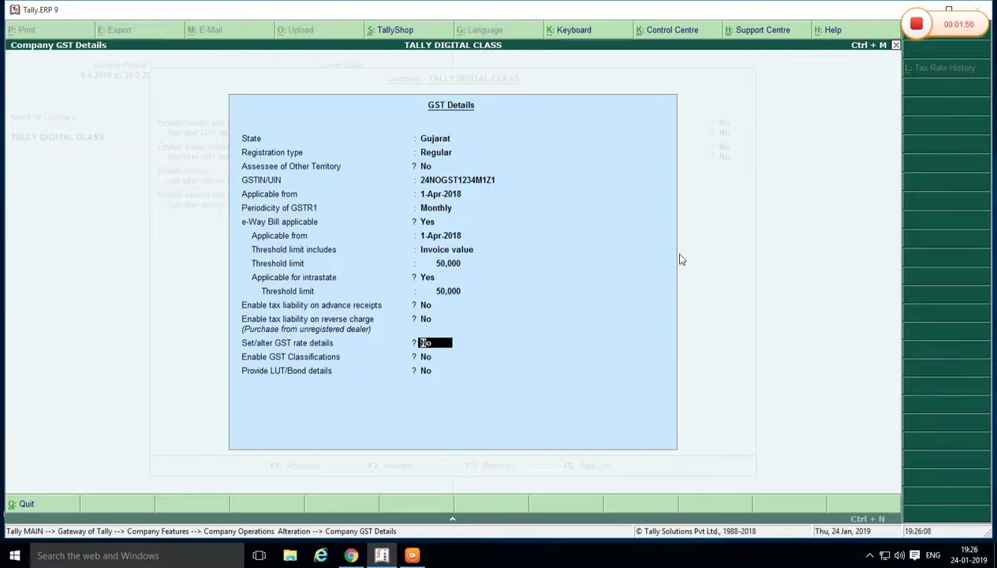
pyautogui.press('Return')
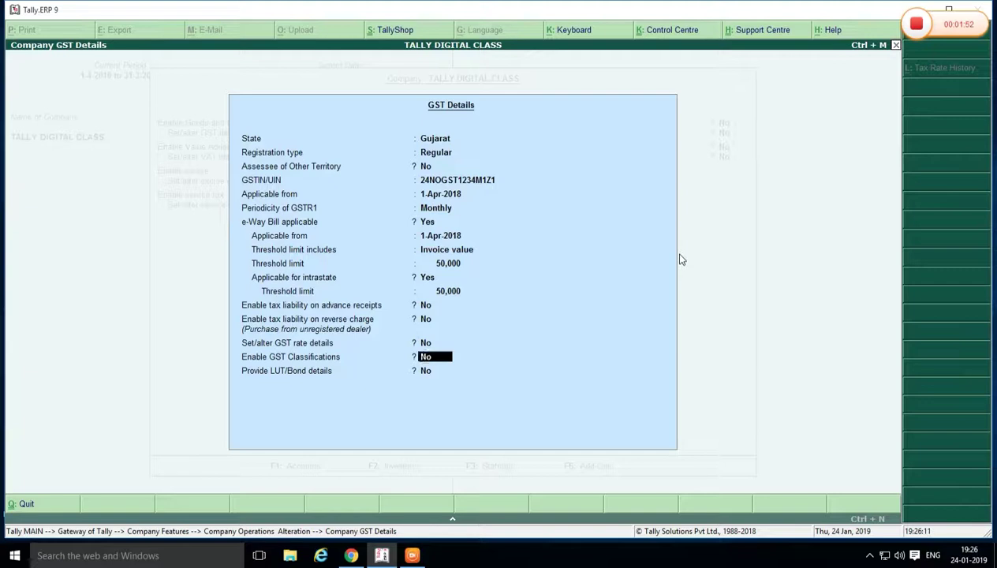
pyautogui.press('Return')
pyautogui.press('Return')
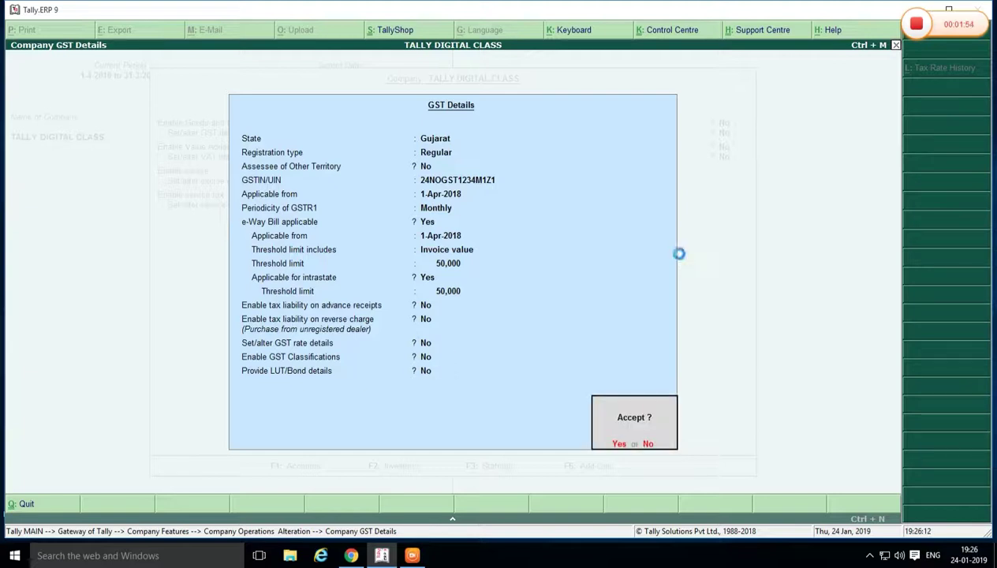
pyautogui.press('Return')
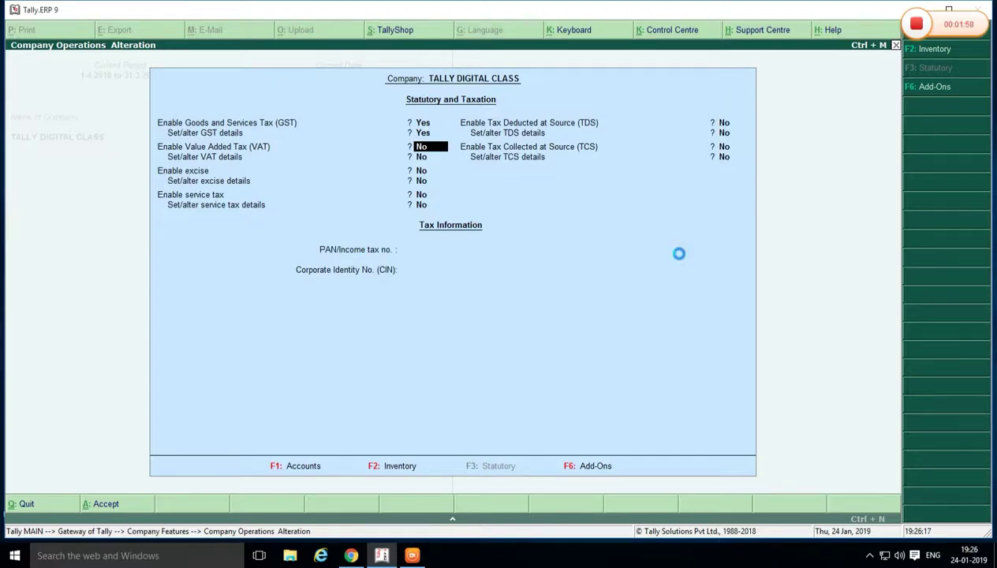
# Step: Save the Statutory & Taxation settings and return to the Gateway of Tally
pyautogui.hotkey('ctrl', 'a')
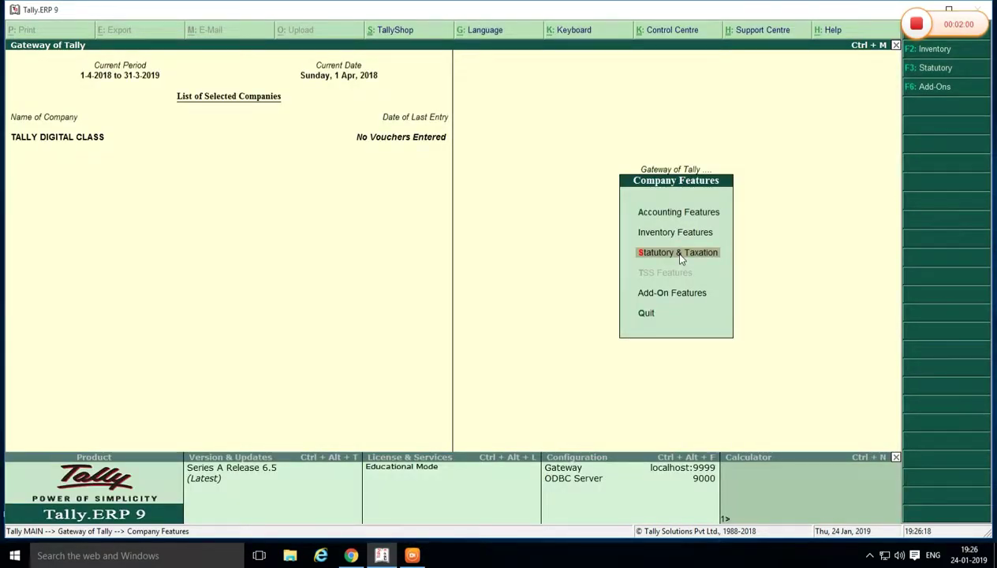
pyautogui.press('Escape')
pyautogui.press('Escape')
pyautogui.press('n')
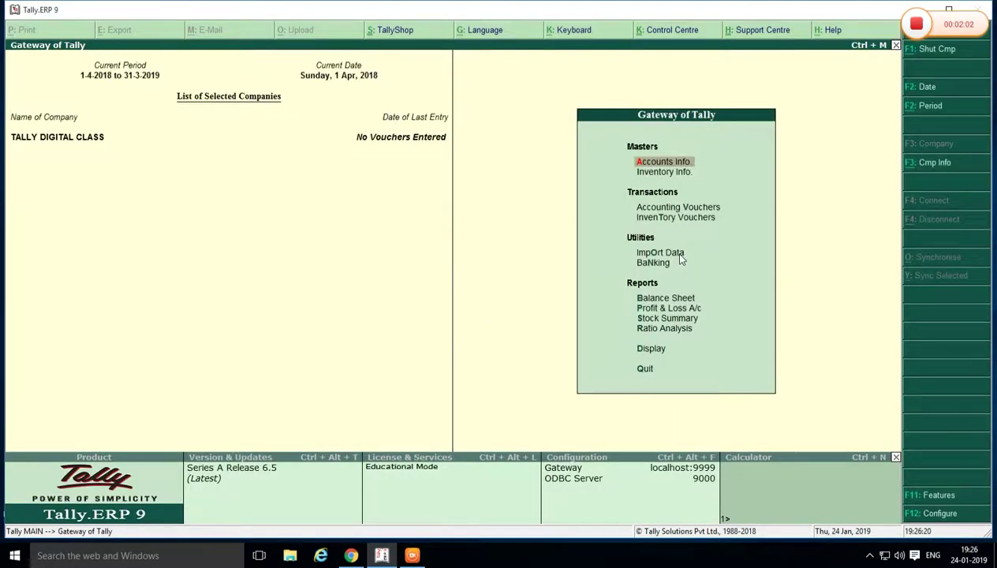
# Step: Go to Accounts Info. > Ledgers > Single Ledger Alter and highlight CGST
pyautogui.press('Return')
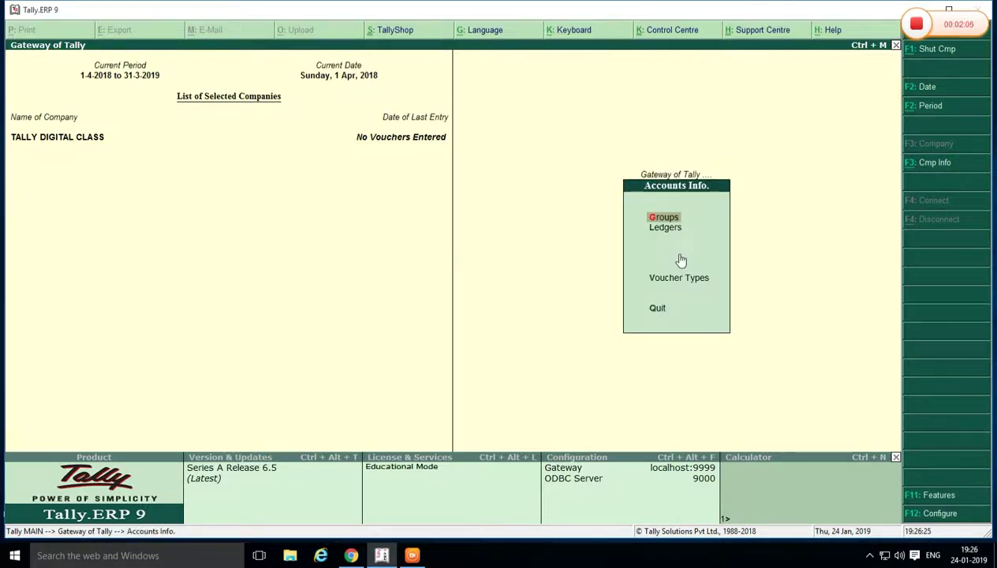
pyautogui.press('Down')
pyautogui.press('Return')
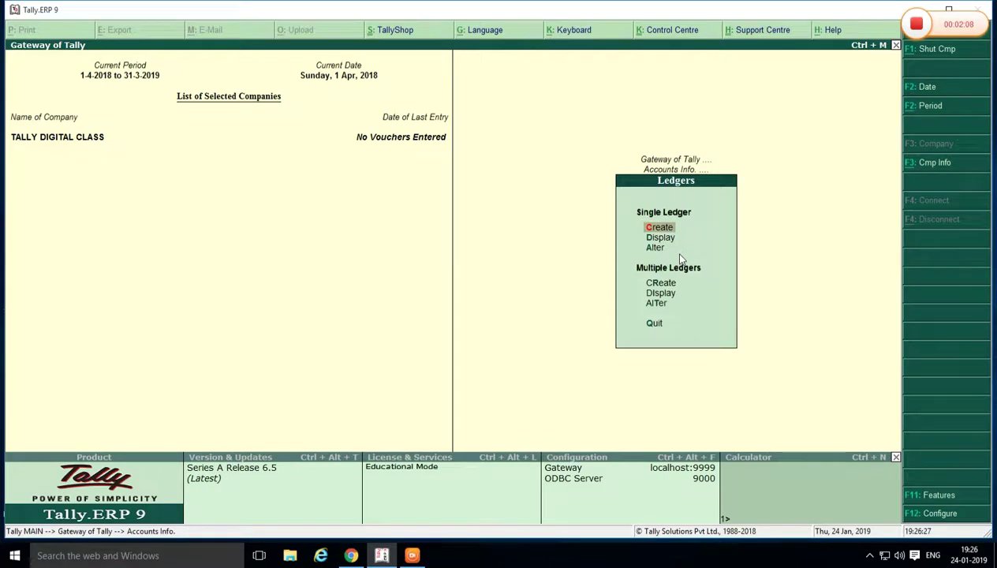
pyautogui.press('Down')
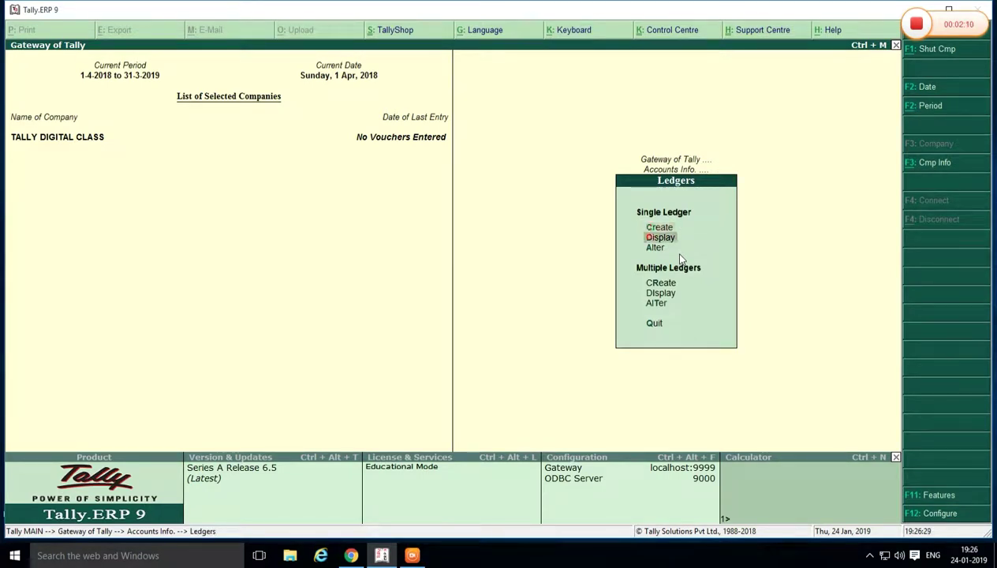
pyautogui.press('Down')
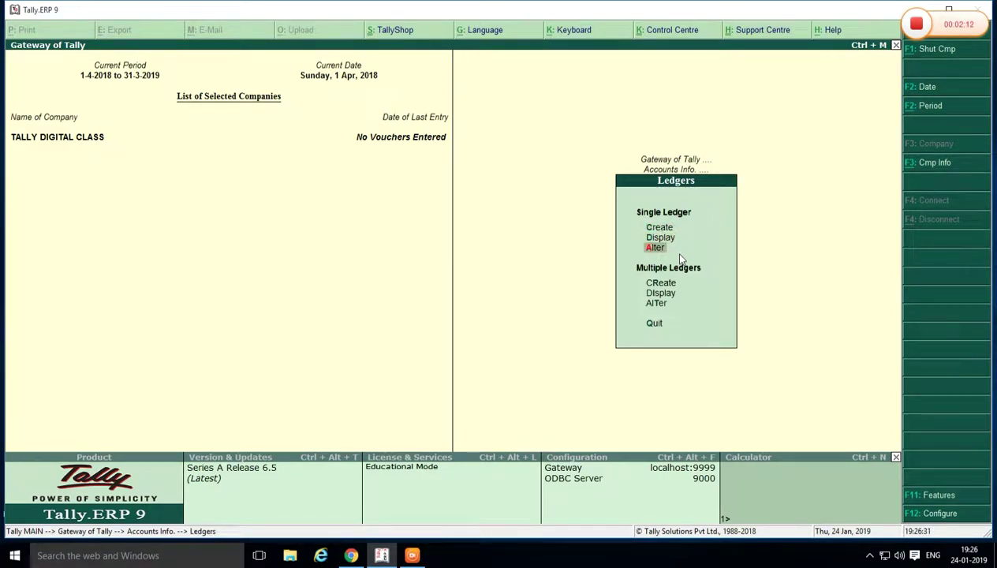
pyautogui.click(679, 254)
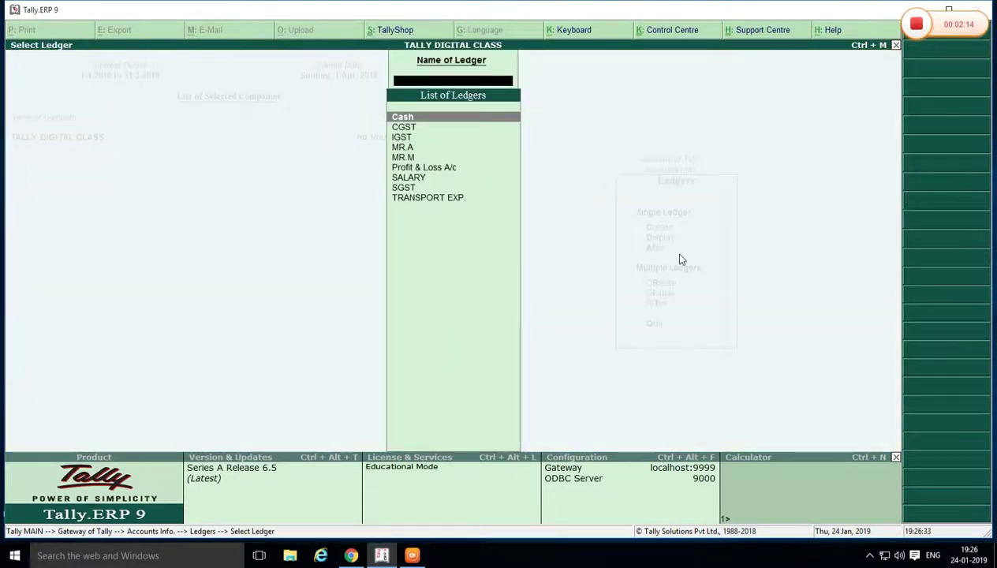
pyautogui.press('Down')
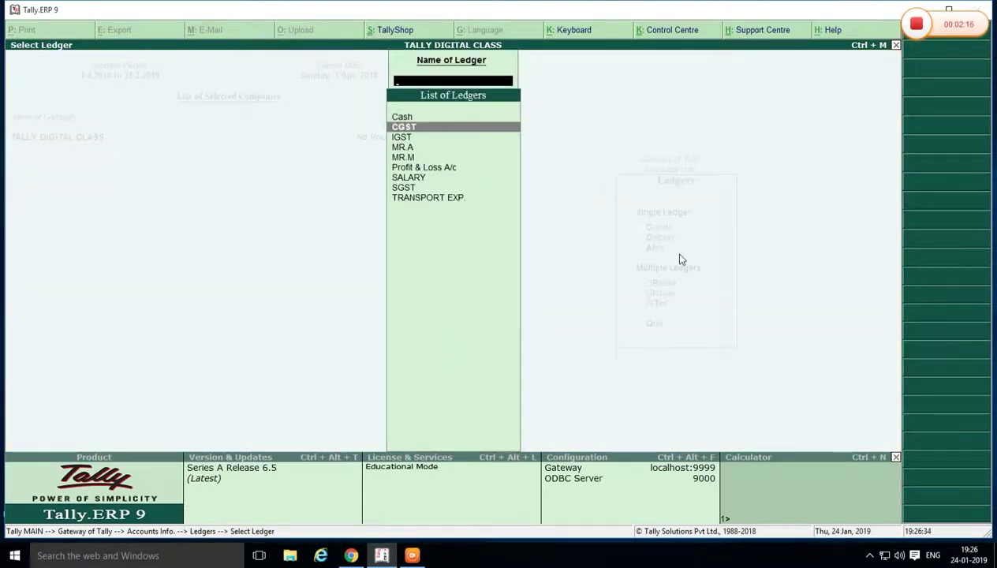
# Step: Set CGST ledger to Duties & Taxes, GST type, Central Tax at 2.50 % with Normal Rounding
pyautogui.press('Return')
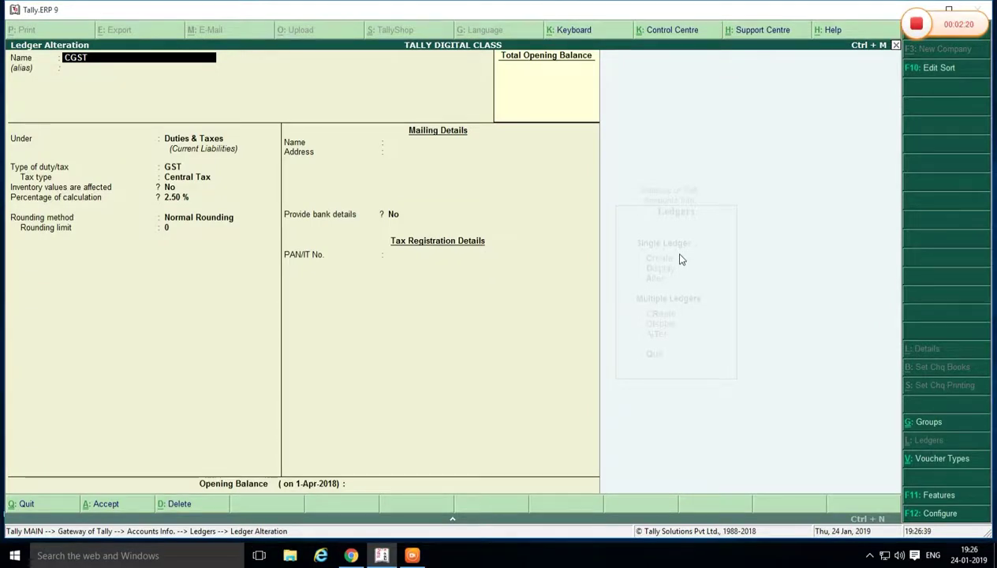
pyautogui.press('Return')
pyautogui.press('Return')
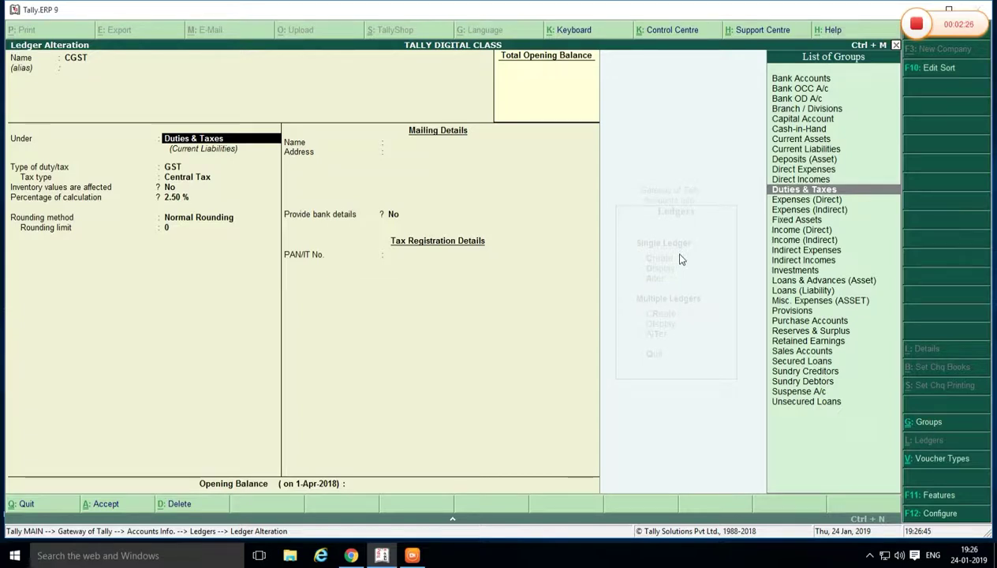
pyautogui.press('Return')
pyautogui.press('Down')
pyautogui.press('Up')
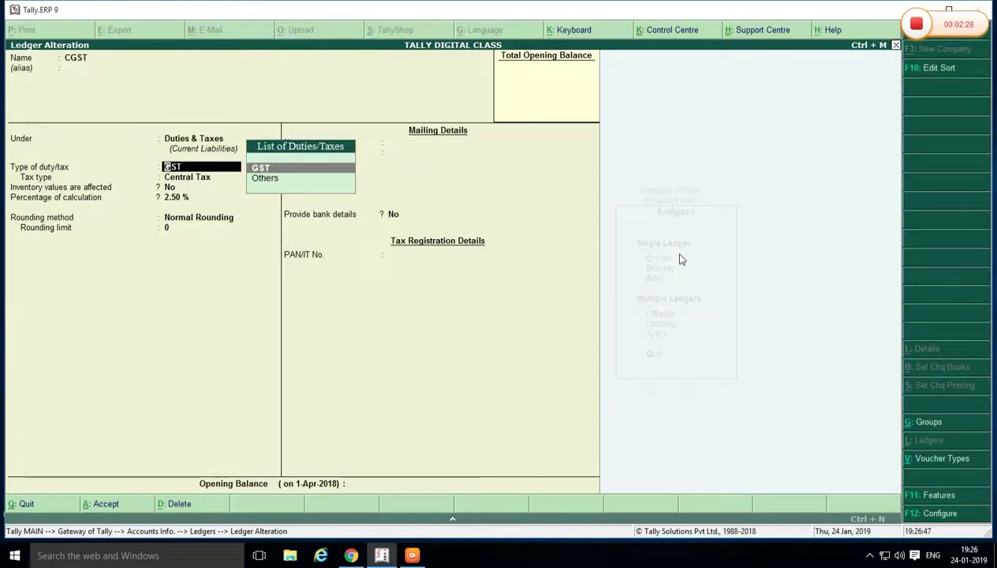
pyautogui.press('Return')
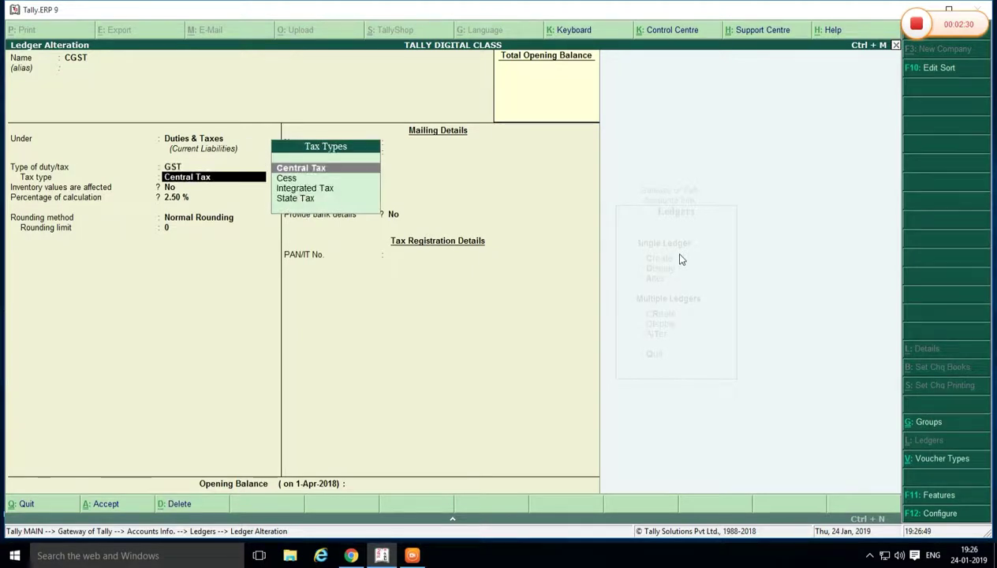
pyautogui.press('Return')
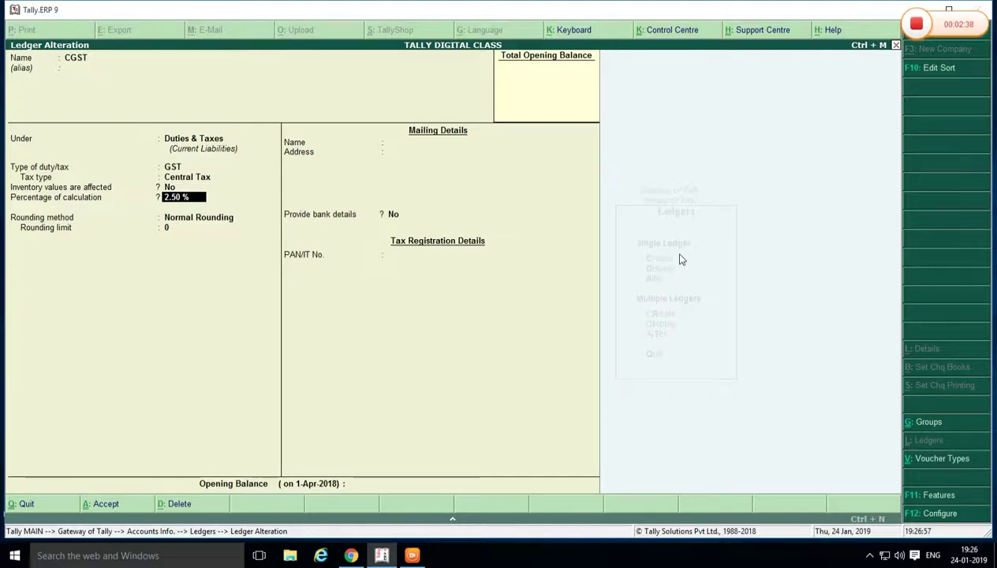
pyautogui.press('Return')
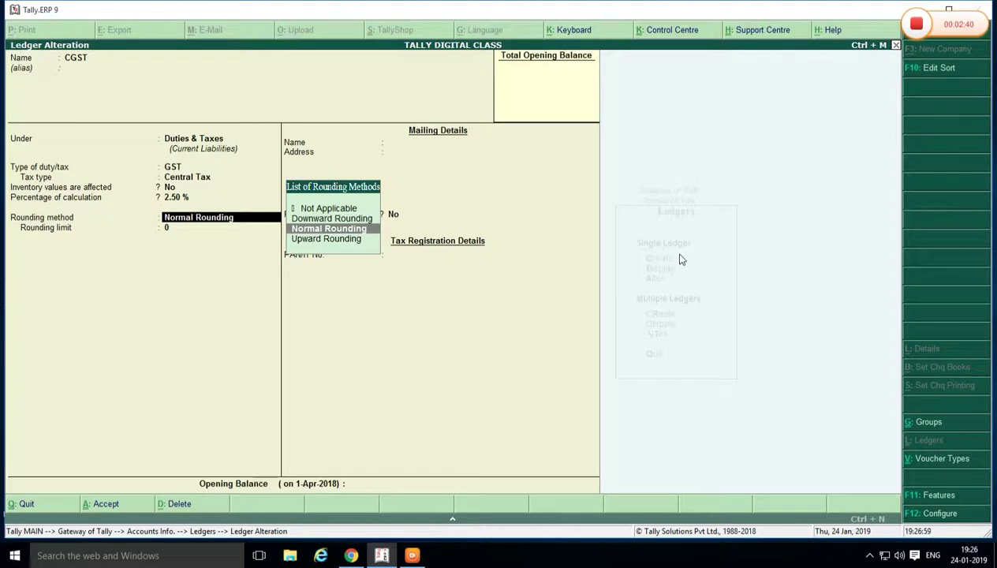
pyautogui.press('Down')
pyautogui.press('Down')
pyautogui.press('Down')
pyautogui.press('Down')
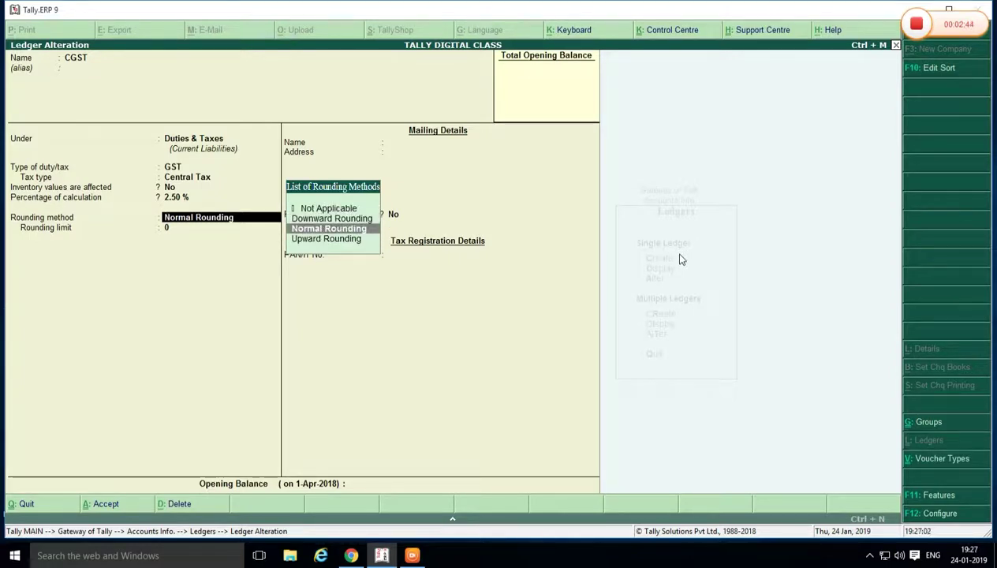
pyautogui.press('Return')
pyautogui.press('Return')
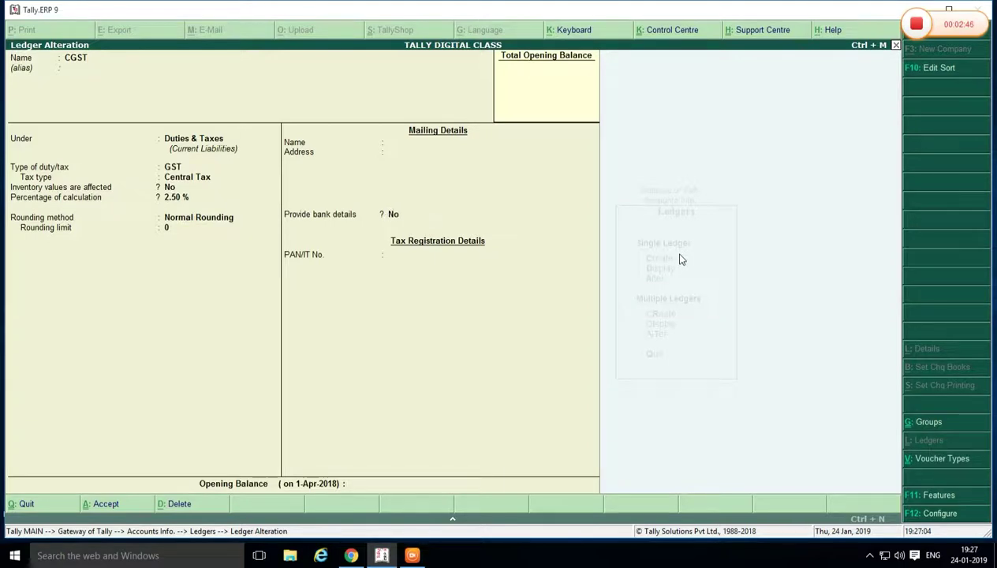
pyautogui.press('Return')
pyautogui.press('Return')
pyautogui.press('Return')
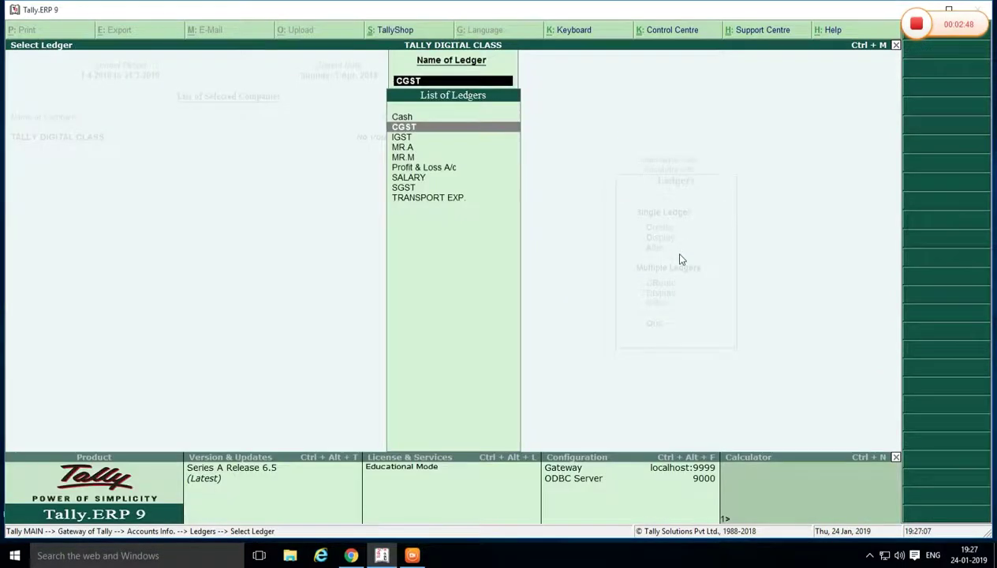
# Step: Open the IGST ledger, keeping the Duties & Taxes group and GST duty type
pyautogui.press('Down')
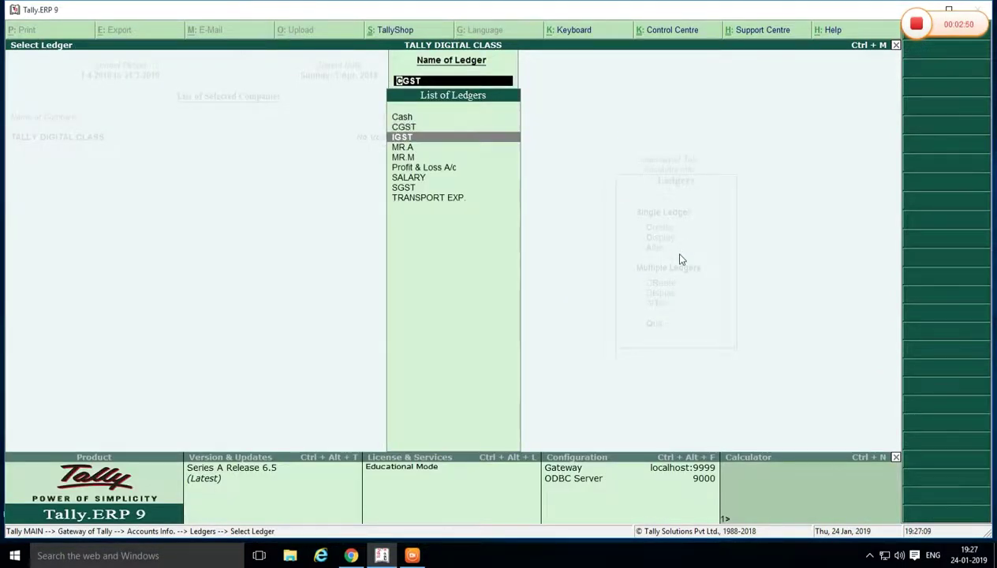
pyautogui.press('Return')
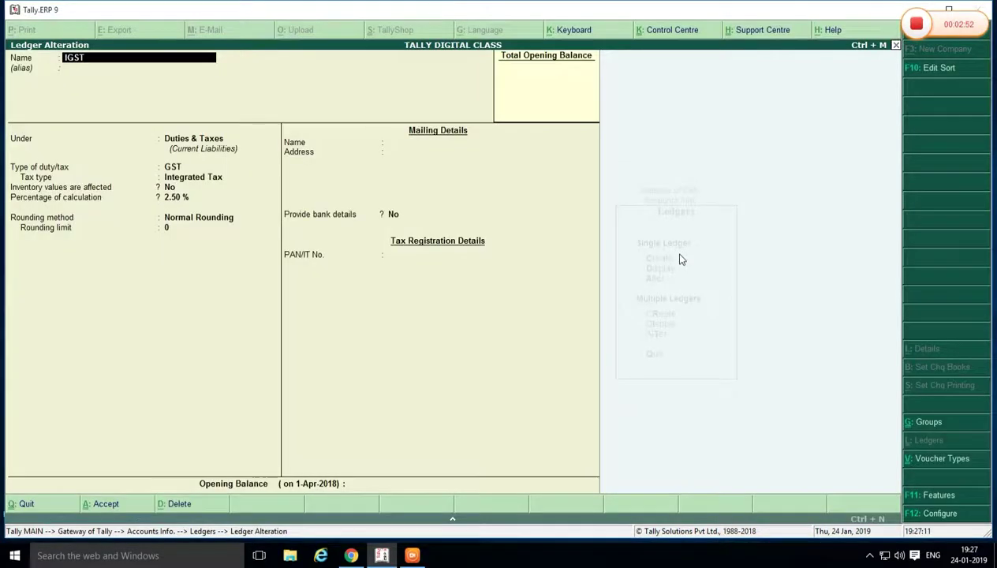
pyautogui.press('Return')
pyautogui.press('Return')
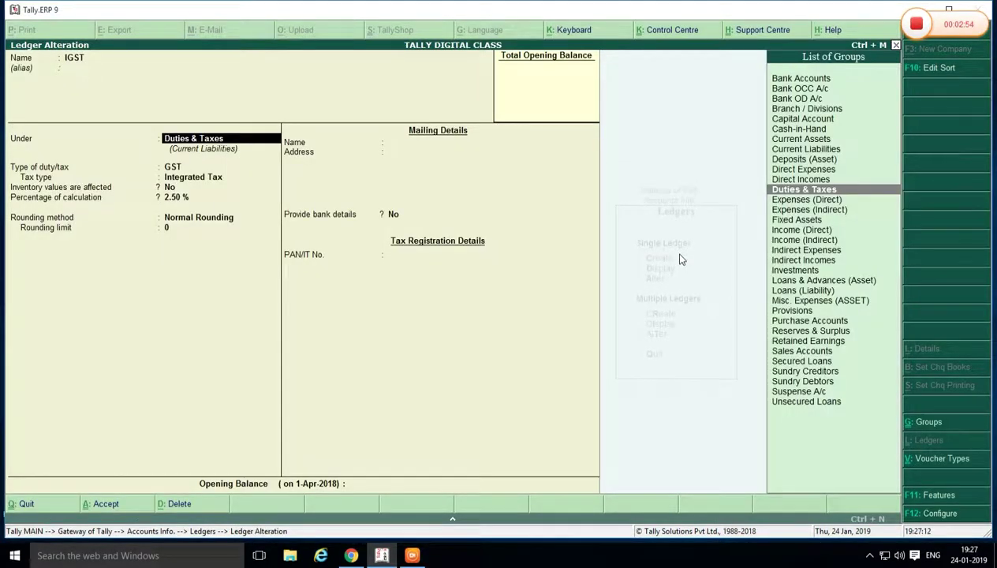
pyautogui.press('Return')
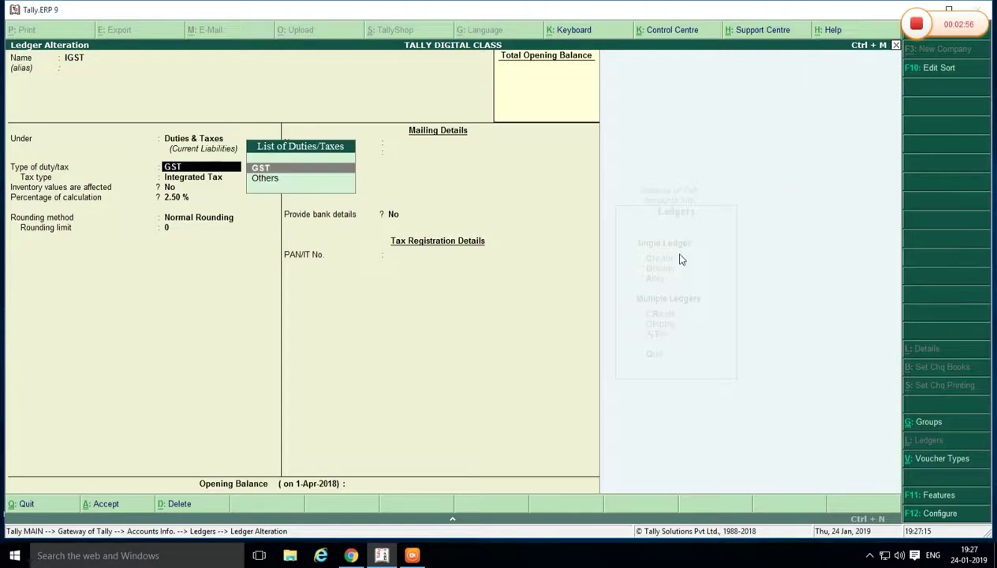
pyautogui.press('Return')
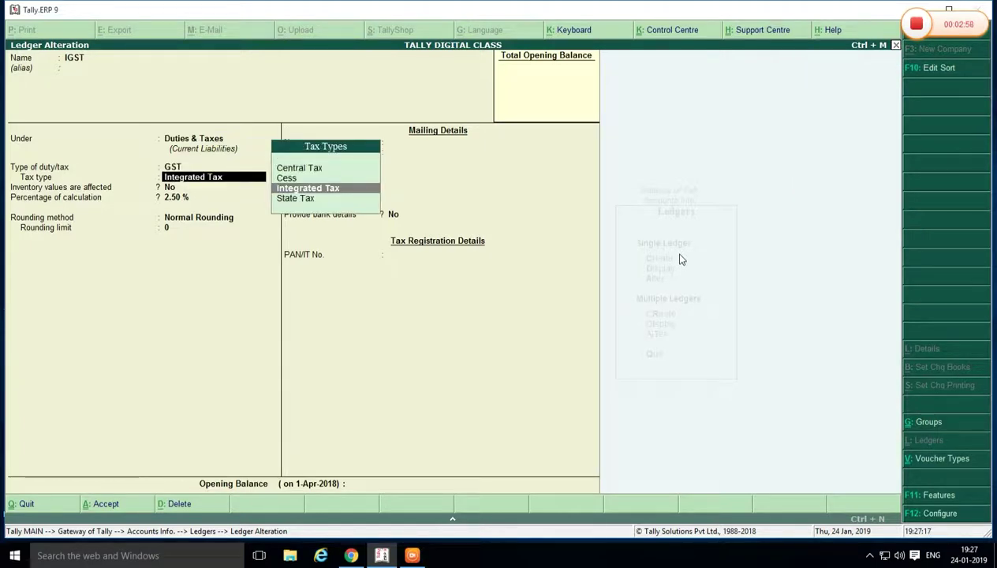
# Step: Set IGST to Integrated Tax at 5 % with Normal Rounding and save the ledger
pyautogui.press('Up')
pyautogui.press('Up')
pyautogui.press('Down')
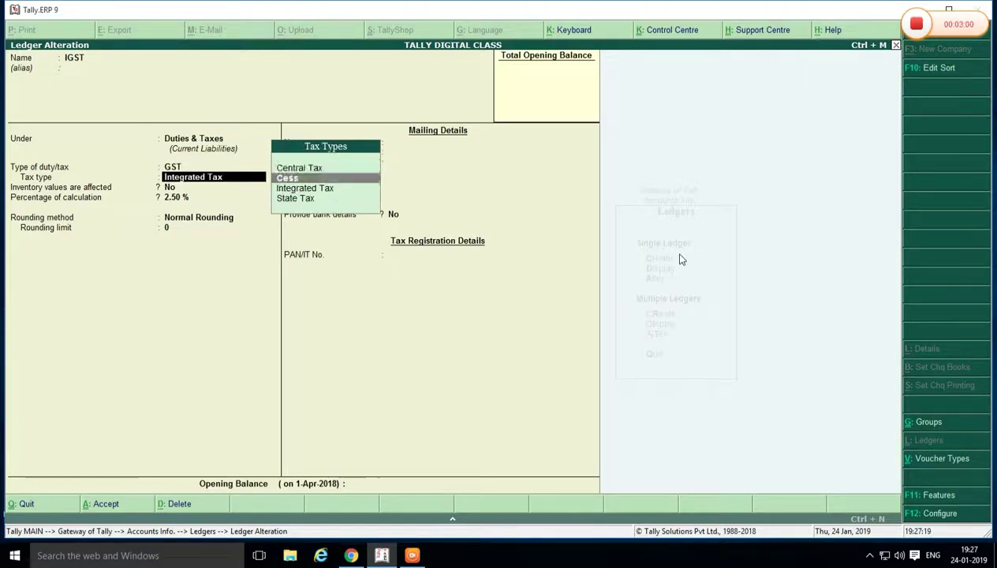
pyautogui.press('Down')
pyautogui.press('Return')
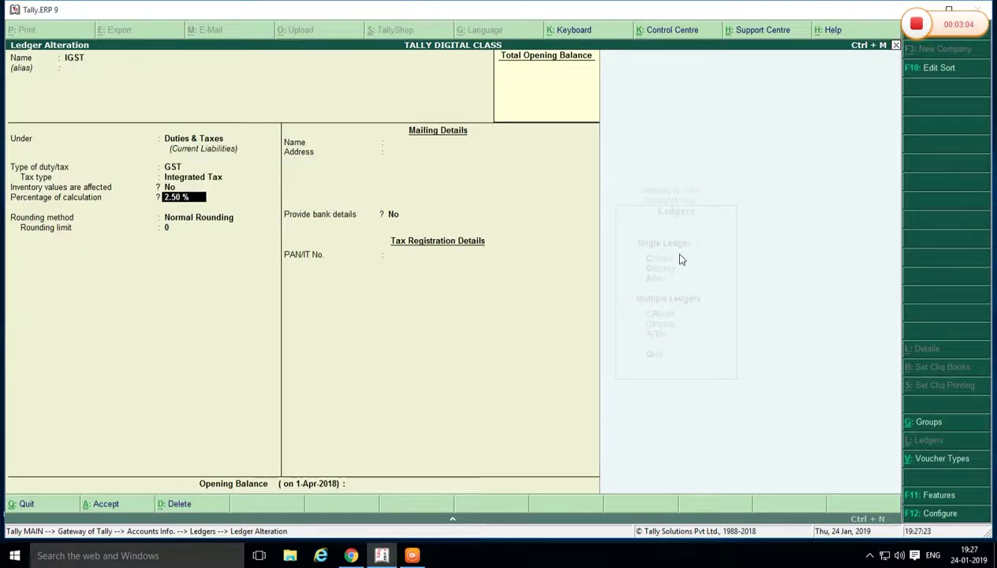
pyautogui.write('5')
pyautogui.press('Return')
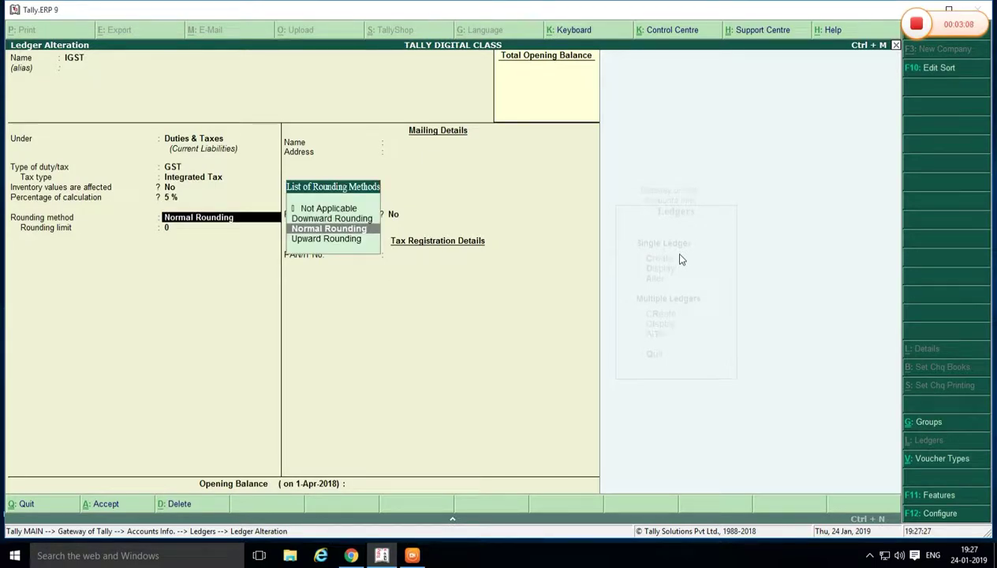
pyautogui.press('Return')
pyautogui.press('Return')
pyautogui.press('Return')
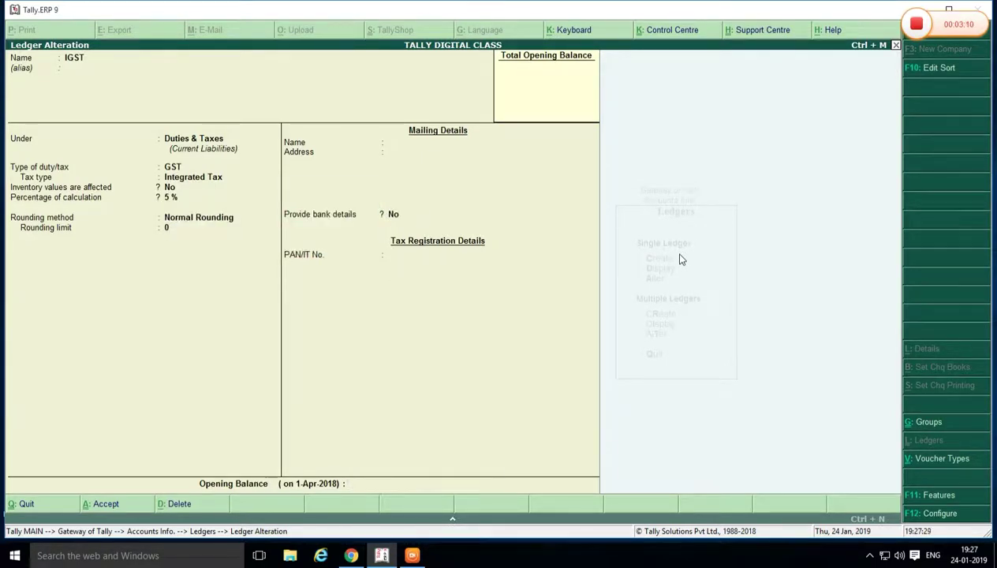
pyautogui.press('Return')
pyautogui.press('Return')
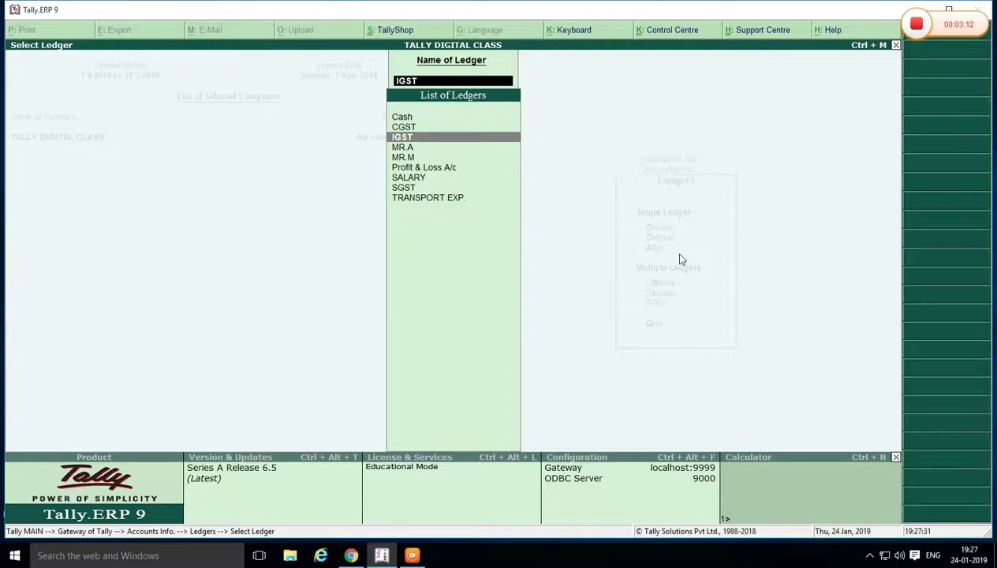
# Step: Set the SGST ledger to GST type, State Tax at 2.50 % with Normal Rounding
pyautogui.press('Down')
pyautogui.press('Down')
pyautogui.press('Down')
pyautogui.press('Down')
pyautogui.press('Down')
pyautogui.press('Down')
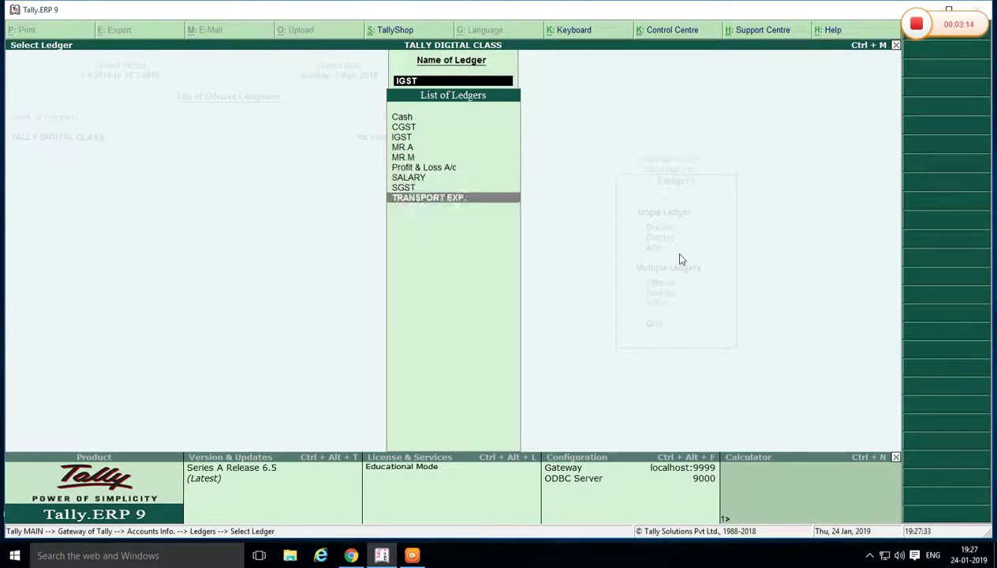
pyautogui.press('Up')
pyautogui.press('Return')
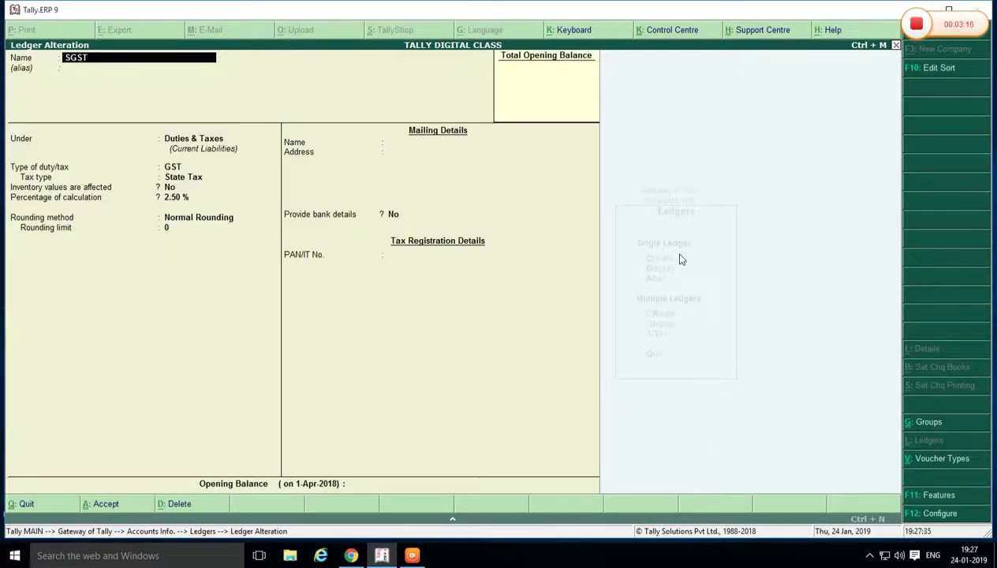
pyautogui.press('Return')
pyautogui.press('Return')
pyautogui.press('Return')
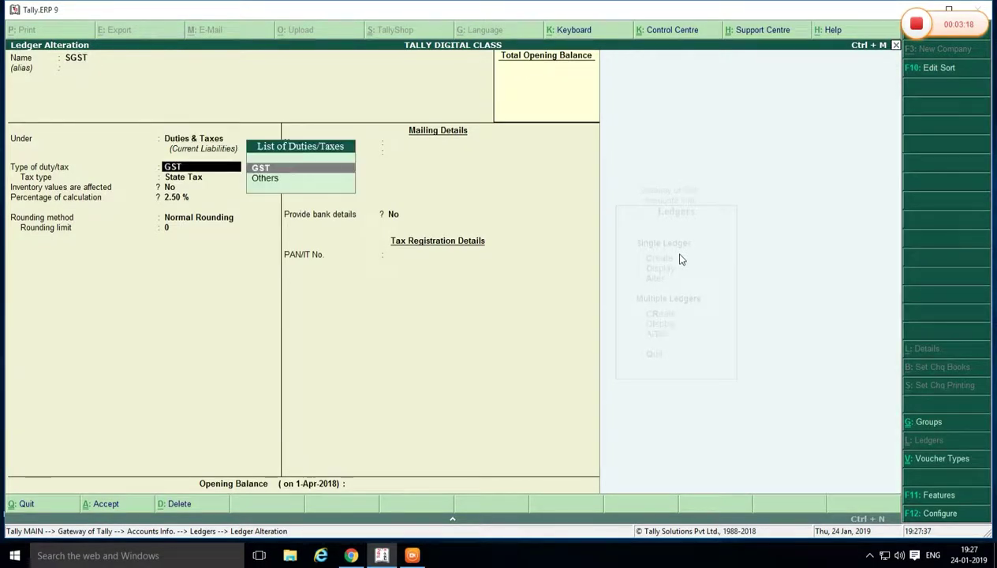
pyautogui.press('Return')
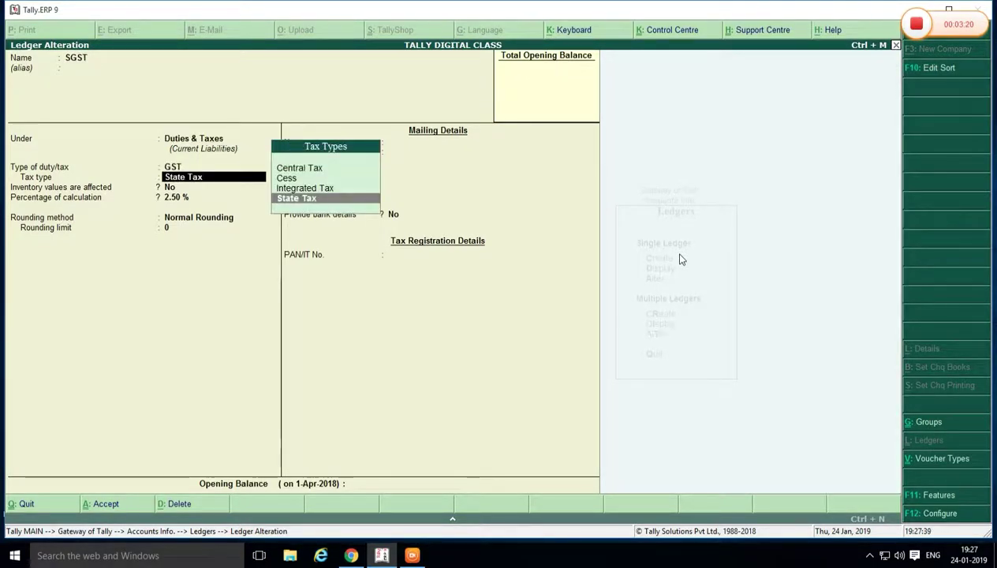
pyautogui.press('Return')
pyautogui.press('Return')
pyautogui.press('Return')
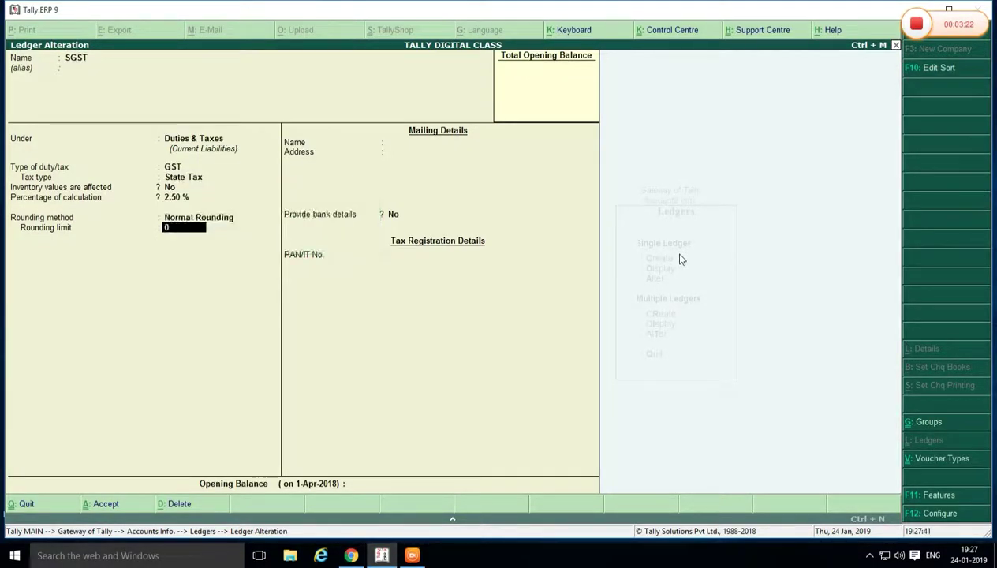
pyautogui.press('Return')
pyautogui.press('Return')
pyautogui.press('Return')
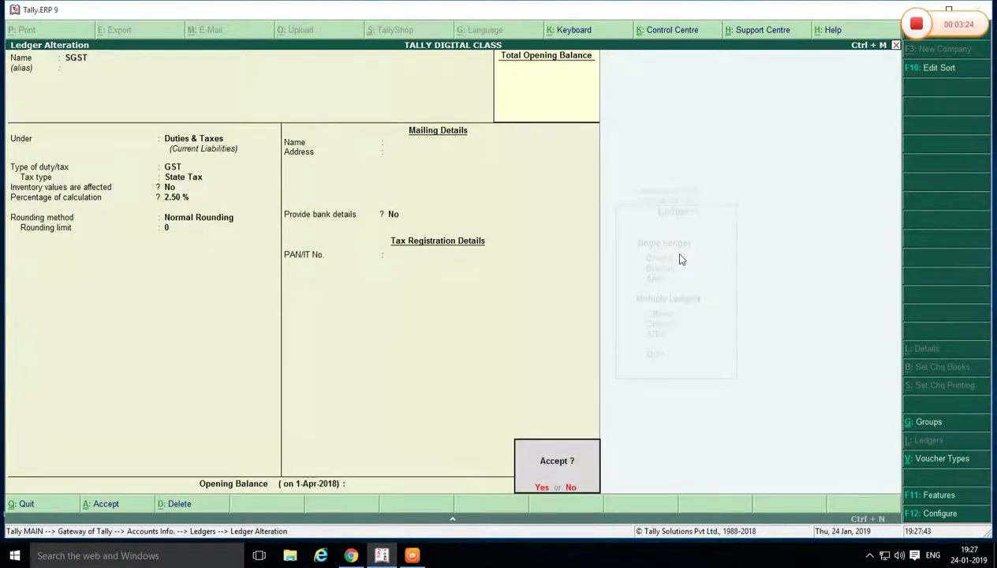
pyautogui.press('Return')
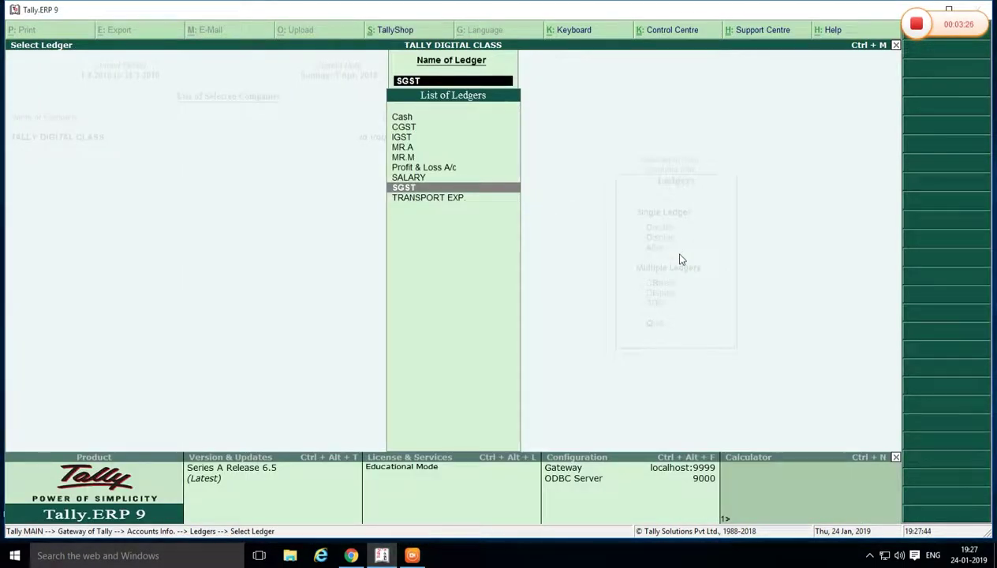
# Step: Back out of ledger selection to the Gateway of Tally, declining the Quit prompt
pyautogui.press('BackSpace')
pyautogui.press('Escape')
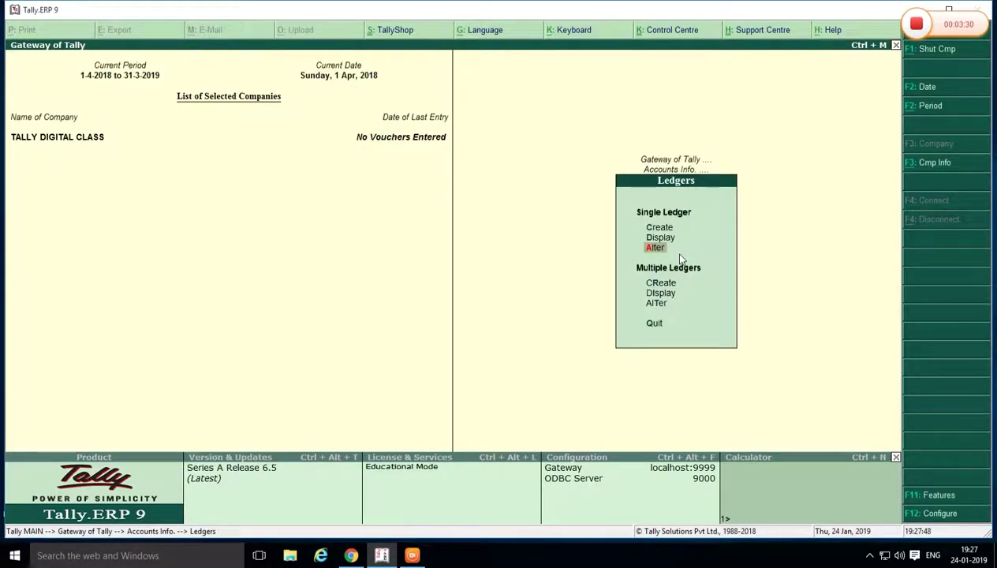
pyautogui.press('Escape')
pyautogui.press('Escape')
pyautogui.press('Escape')
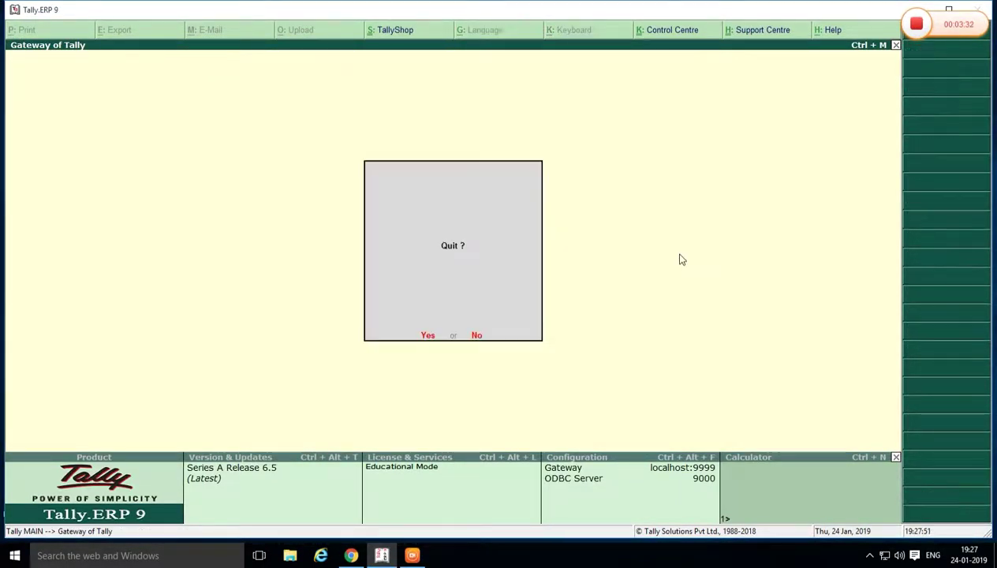
pyautogui.press('n')
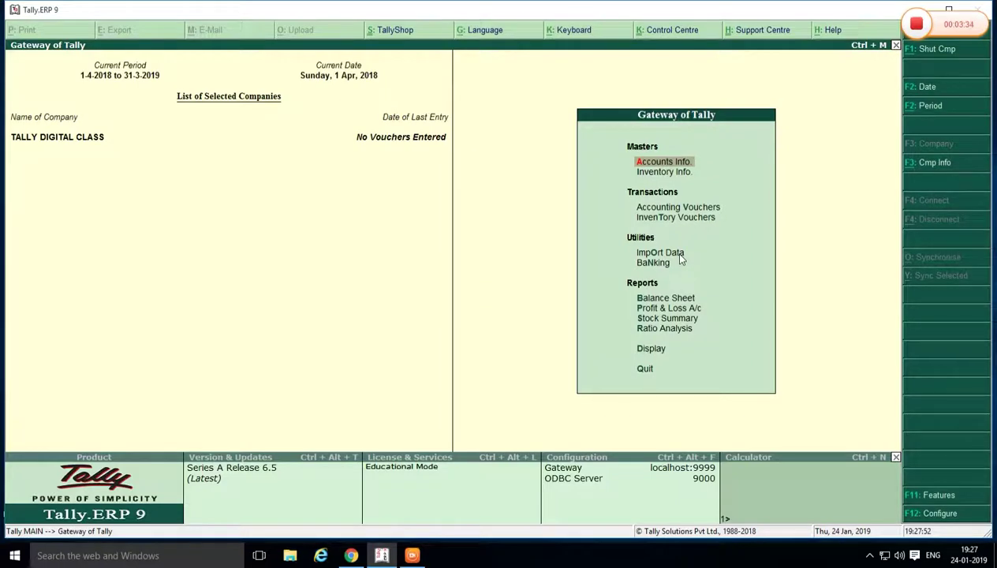